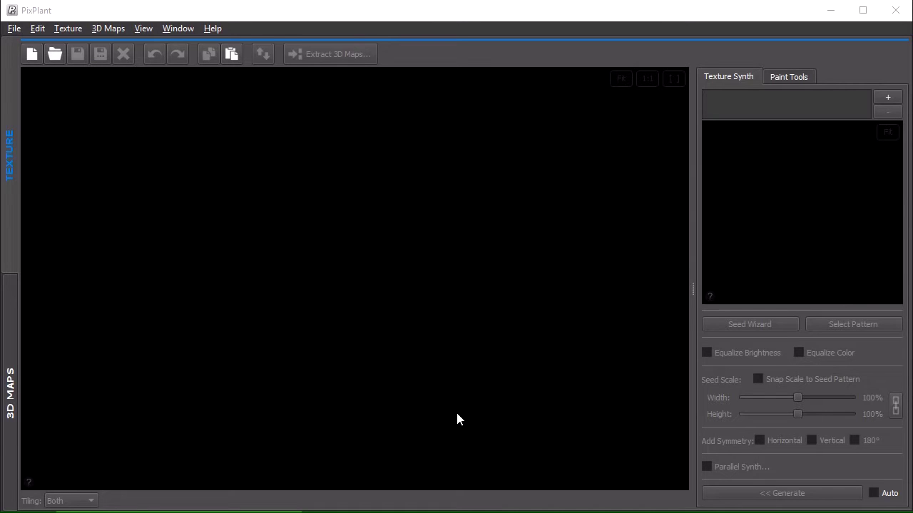
Step: Load brick8.jpg from the bricks folder as the seed image for texture synthesis
left_click(10, 298)
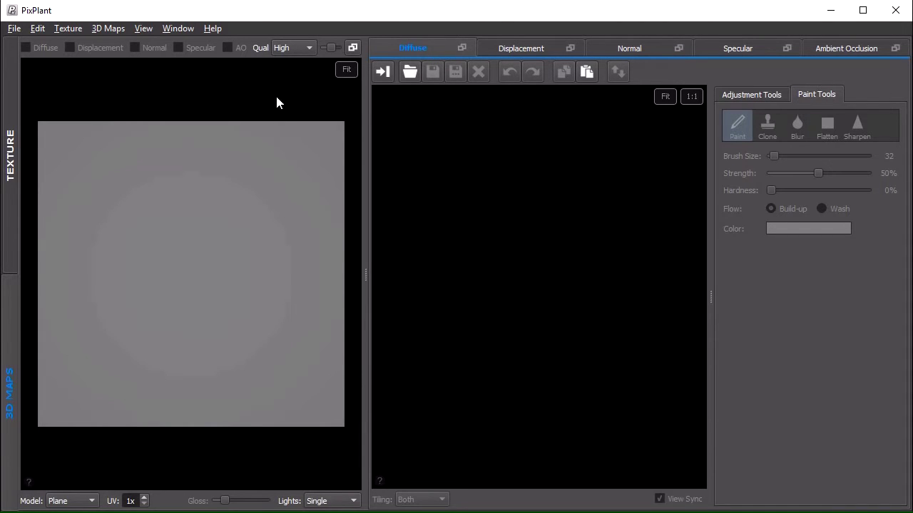
left_click(8, 171)
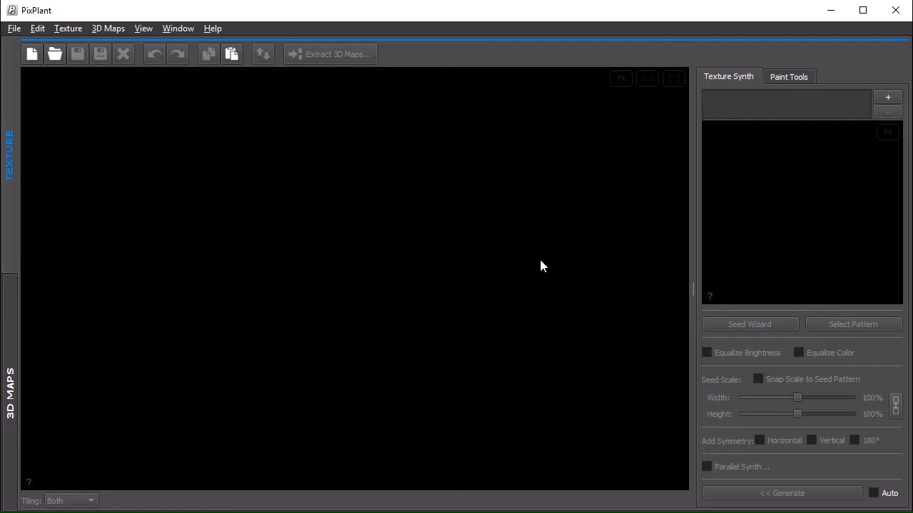
key("alt+Tab")
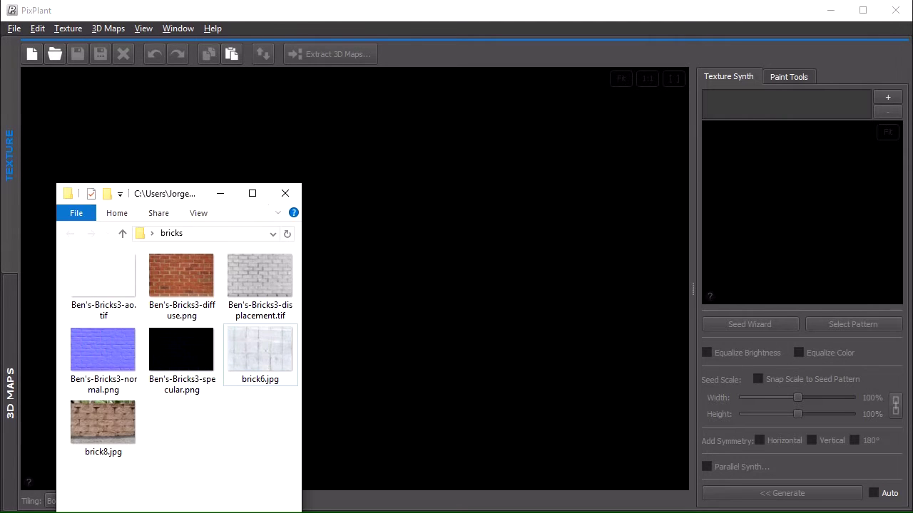
left_click_drag(94, 422, 792, 223)
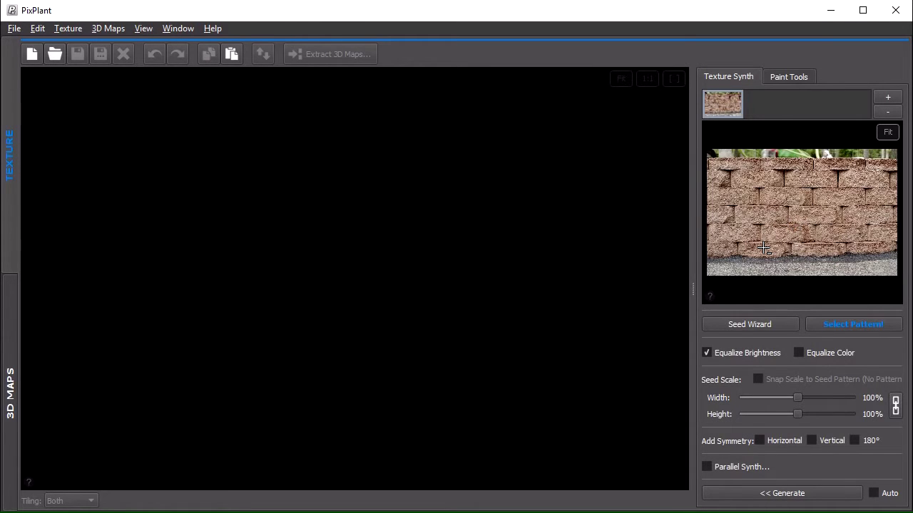
Step: In the Seed Wizard, fit the straightening selection to the brick wall, excluding the plants above and pavement below, and accept it
left_click(785, 325)
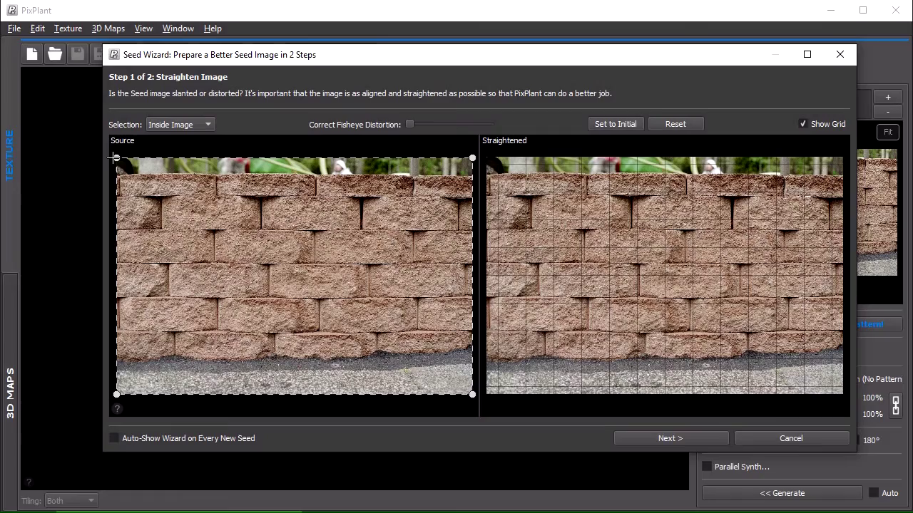
left_click_drag(115, 158, 116, 179)
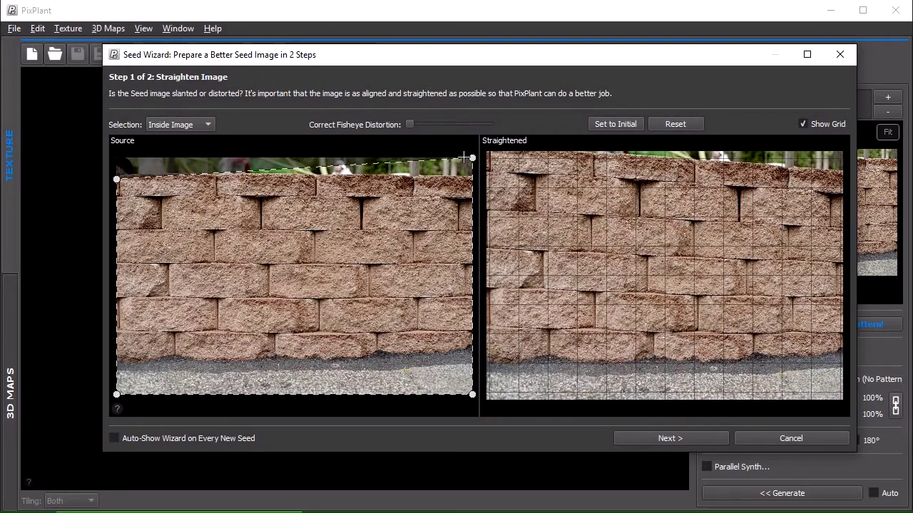
left_click_drag(472, 158, 474, 180)
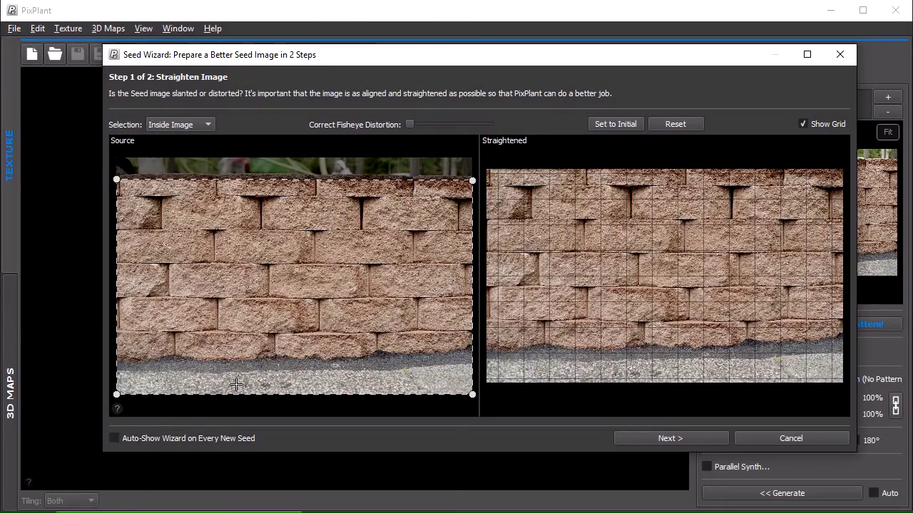
left_click_drag(116, 395, 114, 347)
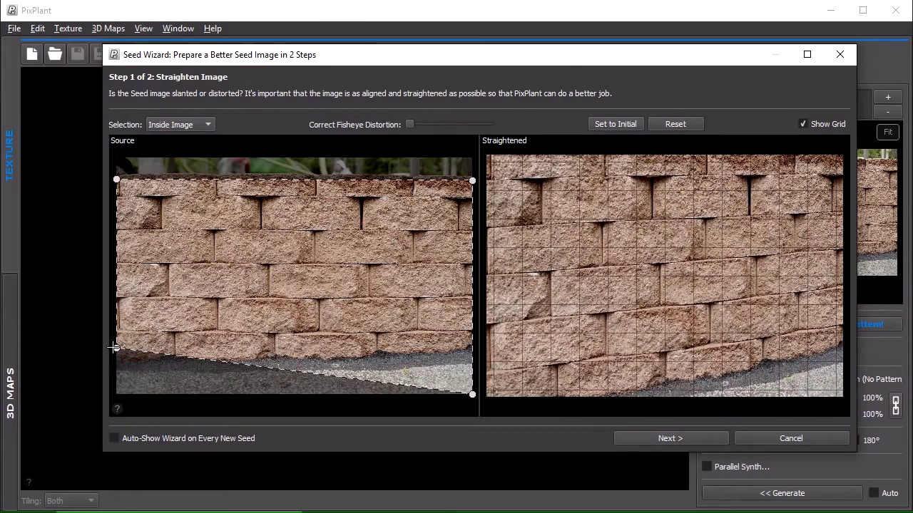
left_click_drag(471, 394, 473, 346)
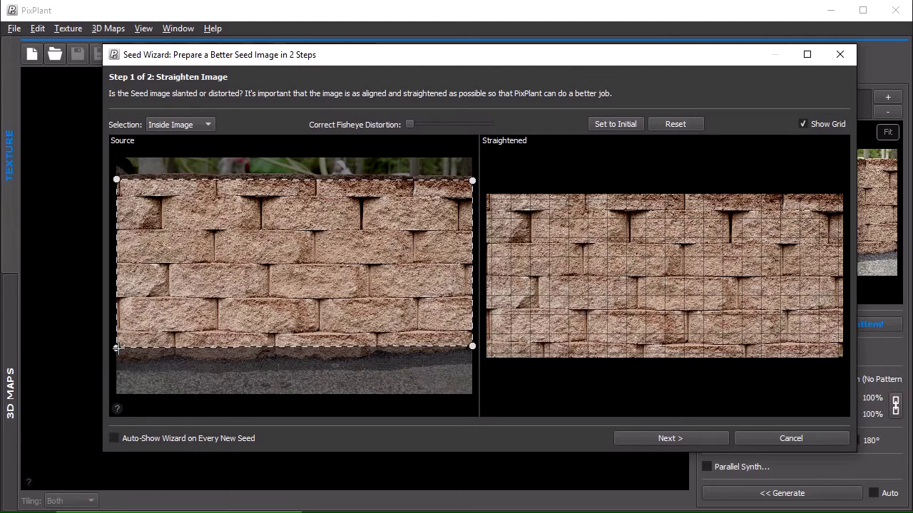
left_click_drag(118, 348, 119, 348)
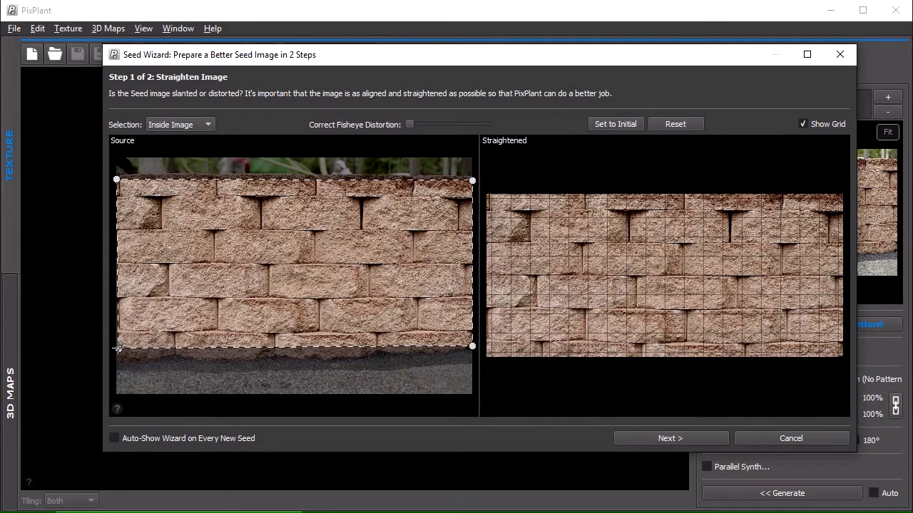
left_click_drag(117, 348, 117, 344)
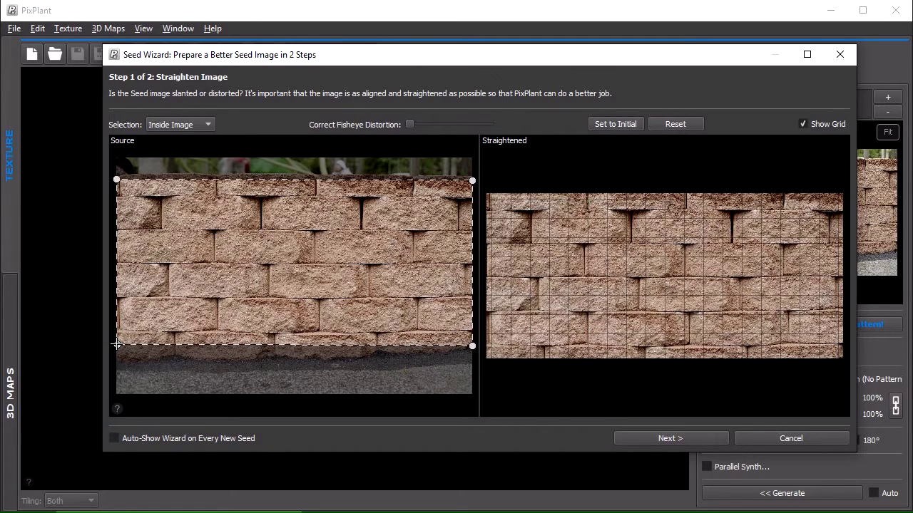
left_click(702, 435)
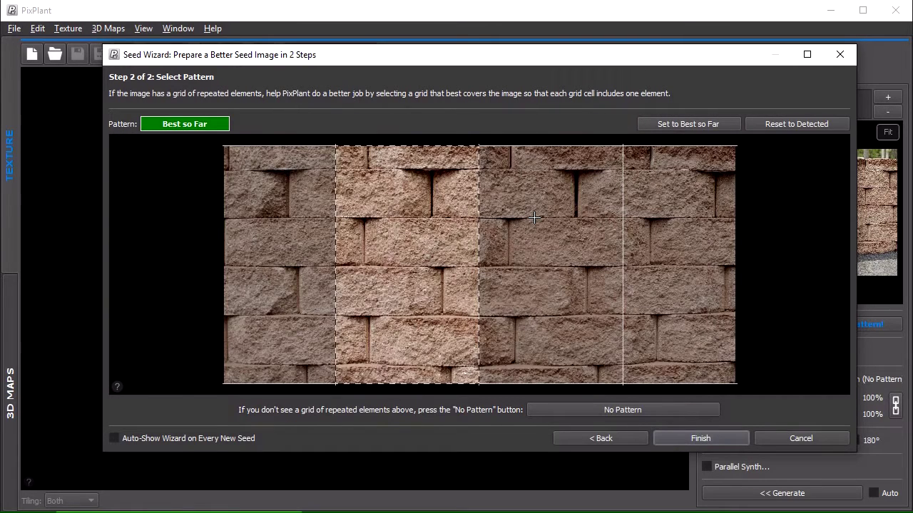
Step: Replace the detected pattern with a grid cell covering one full brick and the two half bricks beneath it, and finish the wizard
left_click(535, 218)
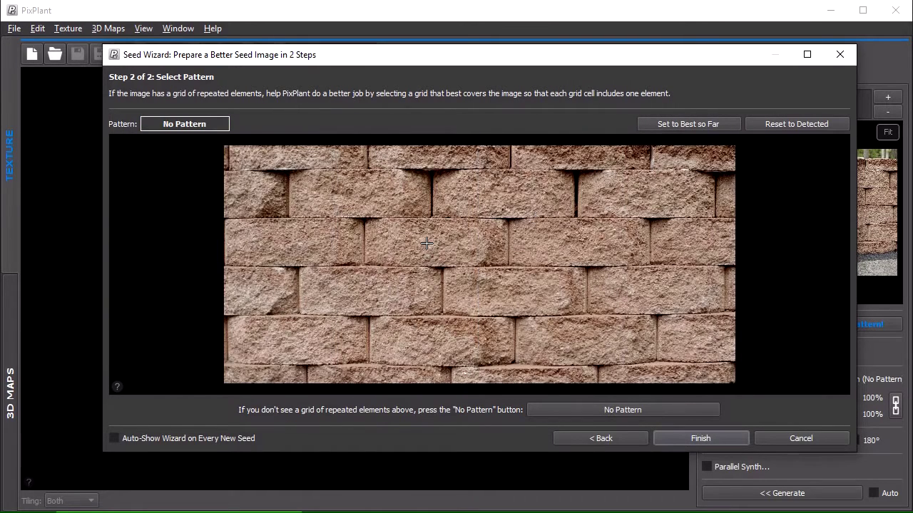
left_click(363, 216)
left_click_drag(365, 217, 508, 316)
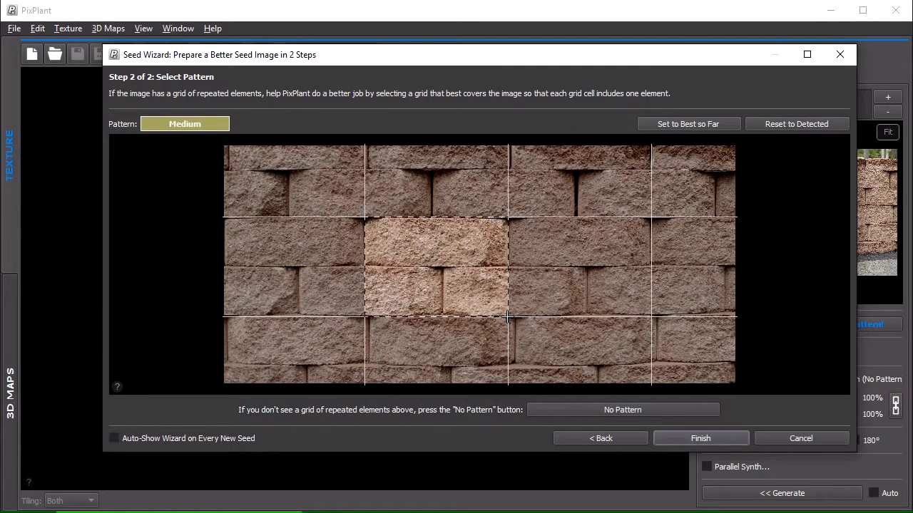
mouse_move(455, 283)
left_mouse_down()
mouse_move(473, 257)
mouse_move(460, 279)
mouse_move(440, 277)
left_mouse_up()
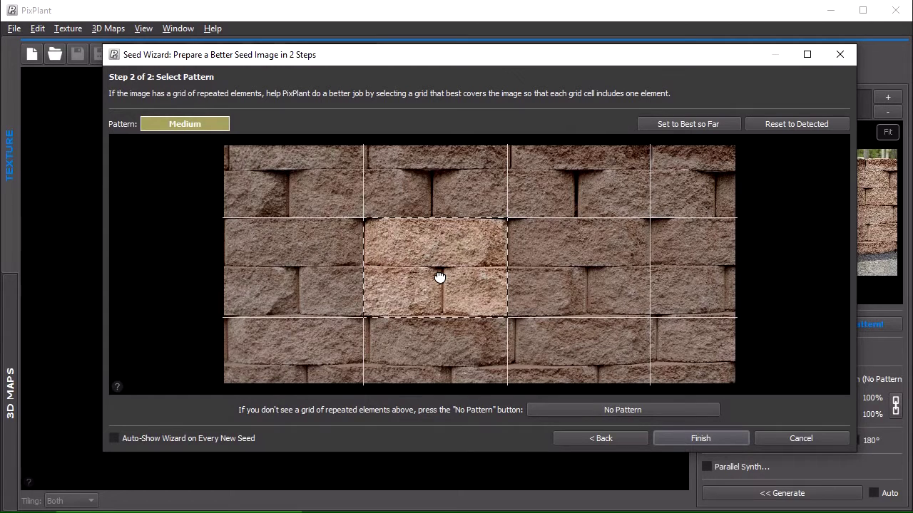
left_click(701, 438)
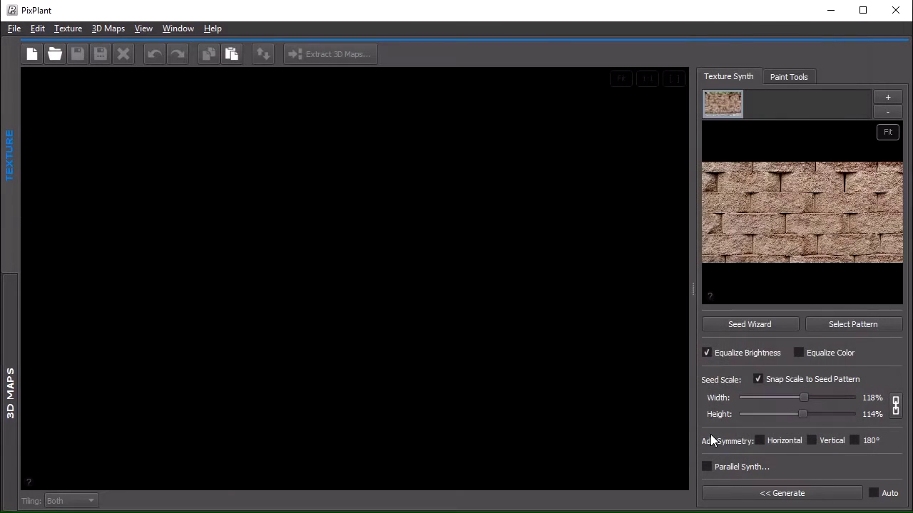
Step: Generate a new 1024 x 1024 texture with tiling set to Both, and examine its bricks up close and in full
left_click(807, 495)
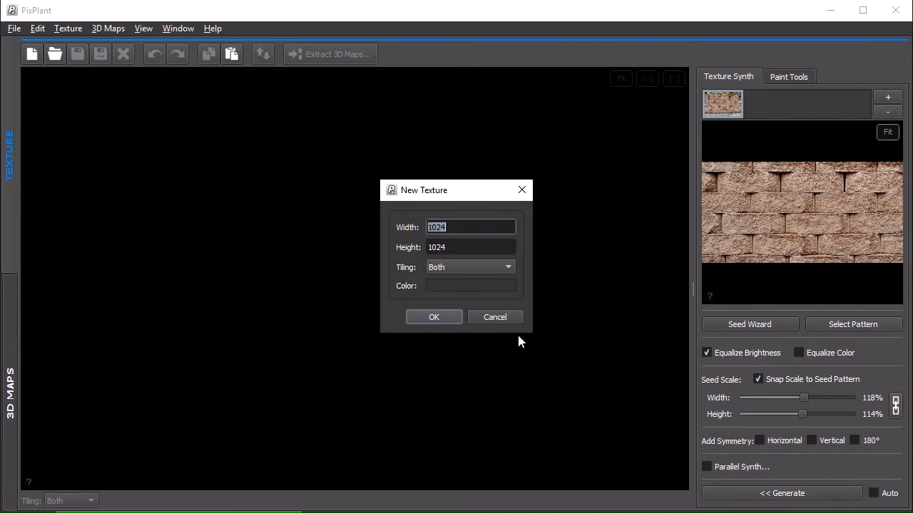
left_click(449, 320)
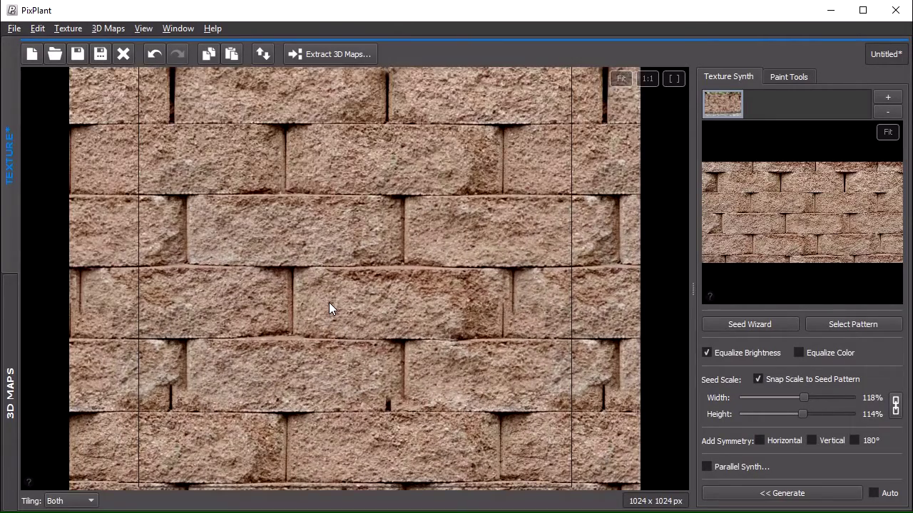
scroll(328, 302, "up", 2)
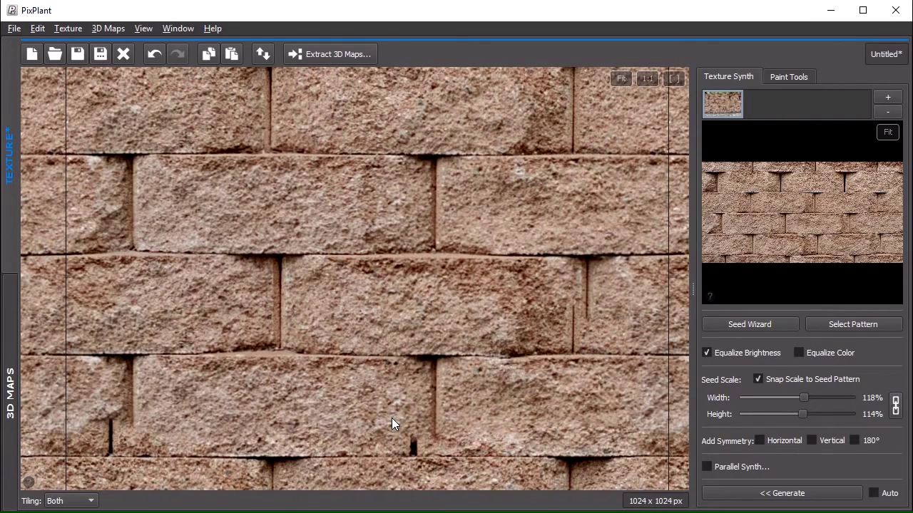
left_click_drag(386, 409, 489, 256)
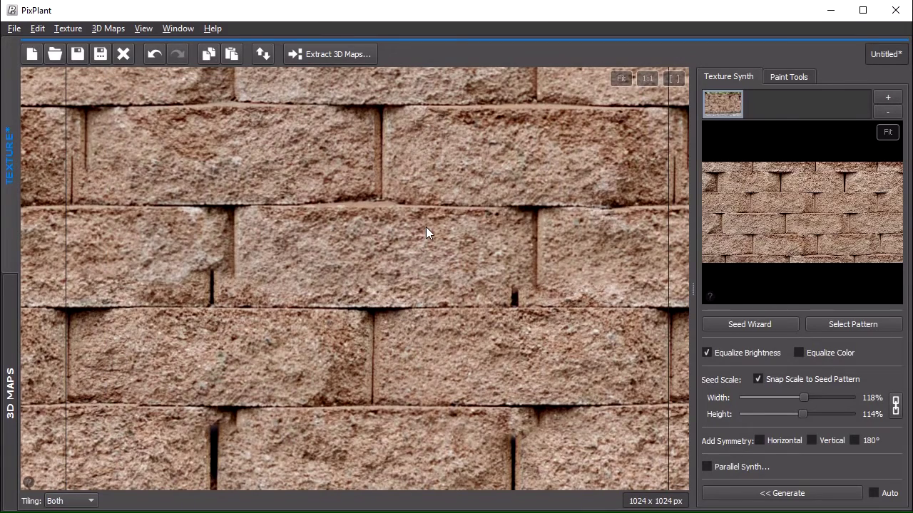
left_click(621, 78)
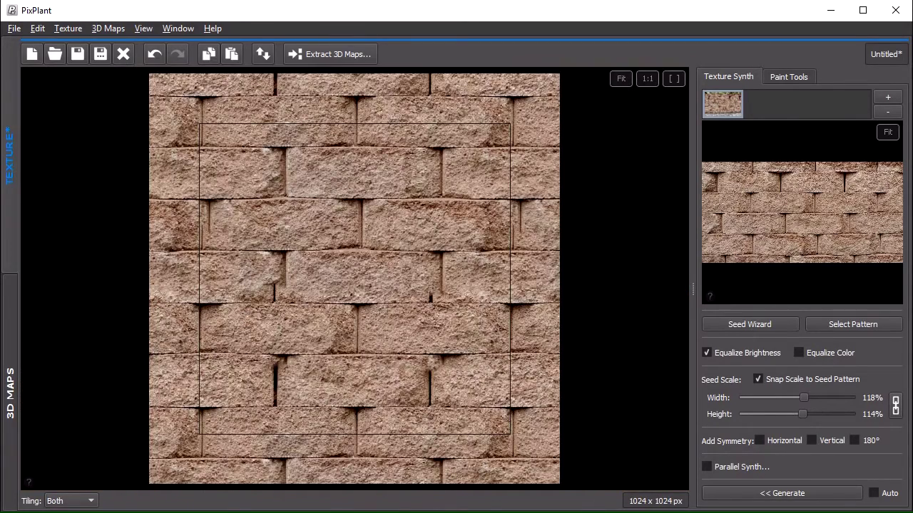
Step: Generate another variation of the brick texture and shift its tiling so the flawed bricks sit in the middle
left_click(825, 493)
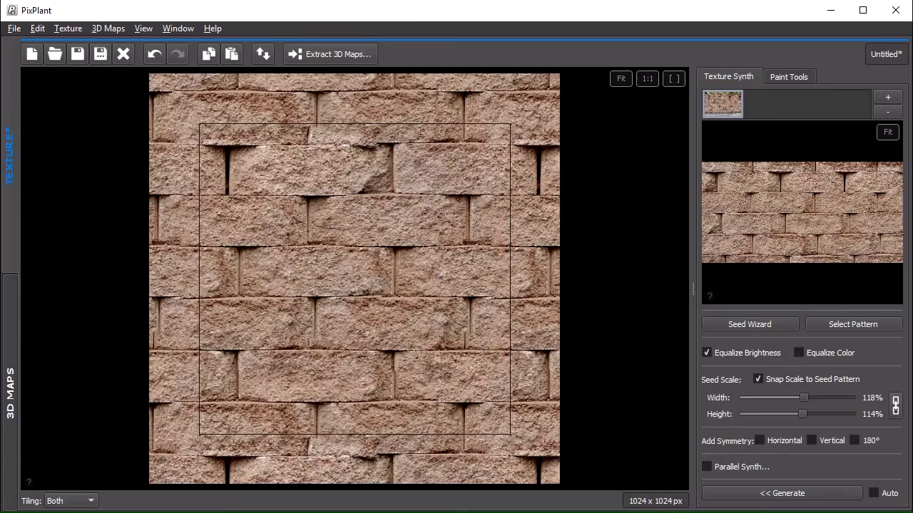
left_click_drag(269, 269, 370, 275)
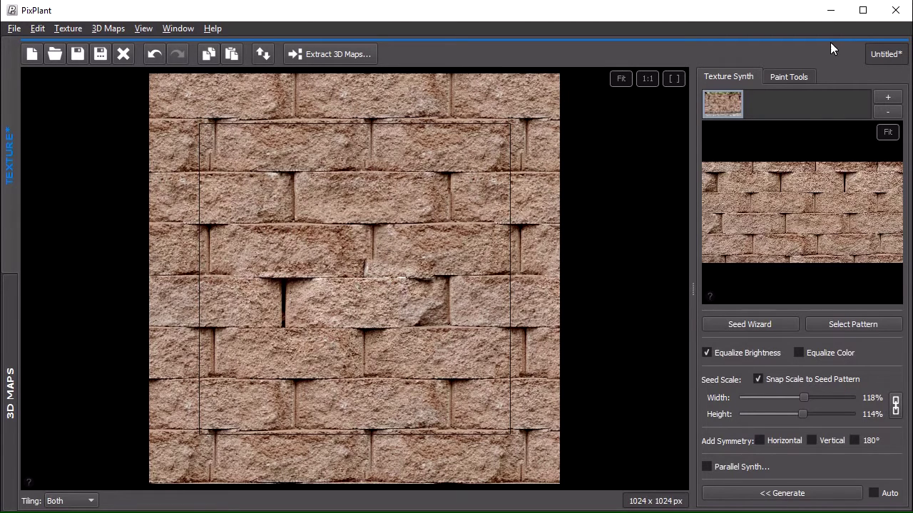
Step: Switch to the Clone paint tool, try cloning over the misaligned vertical joint near the middle, and undo the stroke
left_click(798, 80)
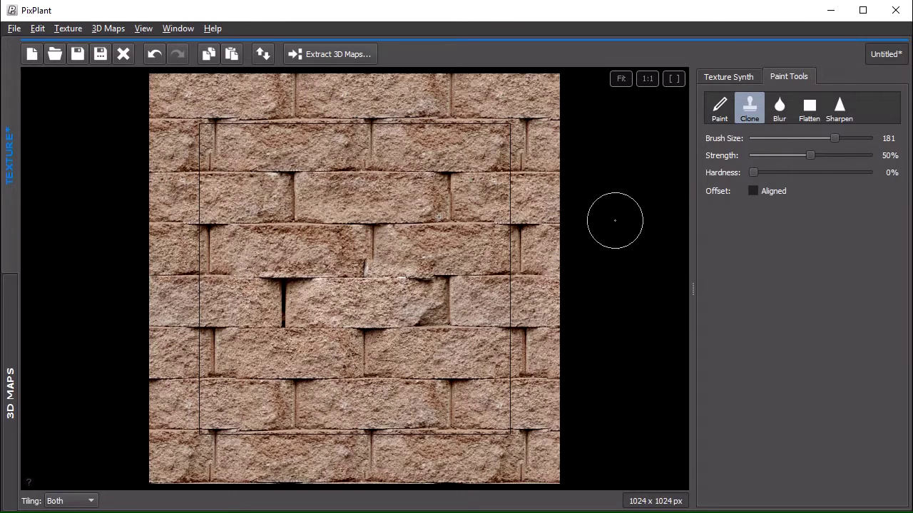
mouse_move(413, 293)
left_mouse_down()
mouse_move(385, 293)
mouse_move(404, 292)
mouse_move(445, 320)
left_mouse_up()
scroll(350, 279, "up", 2)
mouse_move(350, 279)
left_mouse_down()
mouse_move(416, 348)
mouse_move(448, 335)
left_mouse_up()
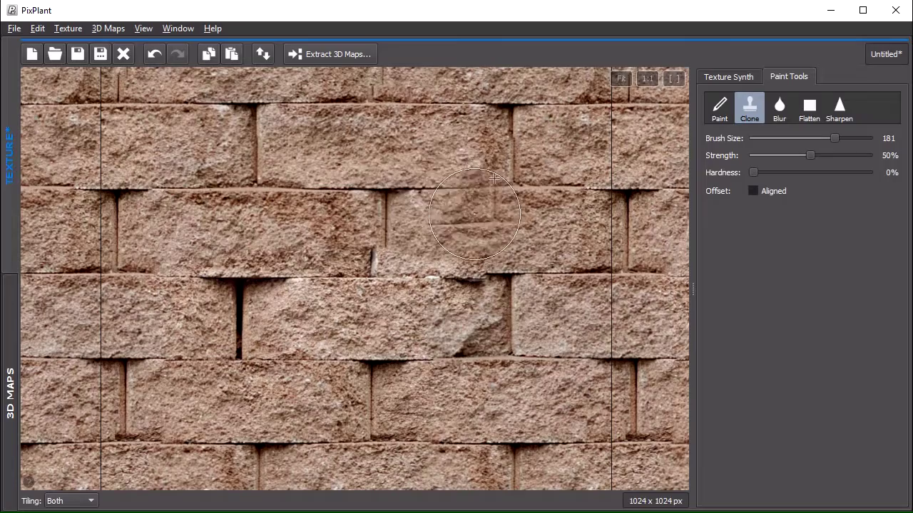
scroll(438, 238, "up", 3)
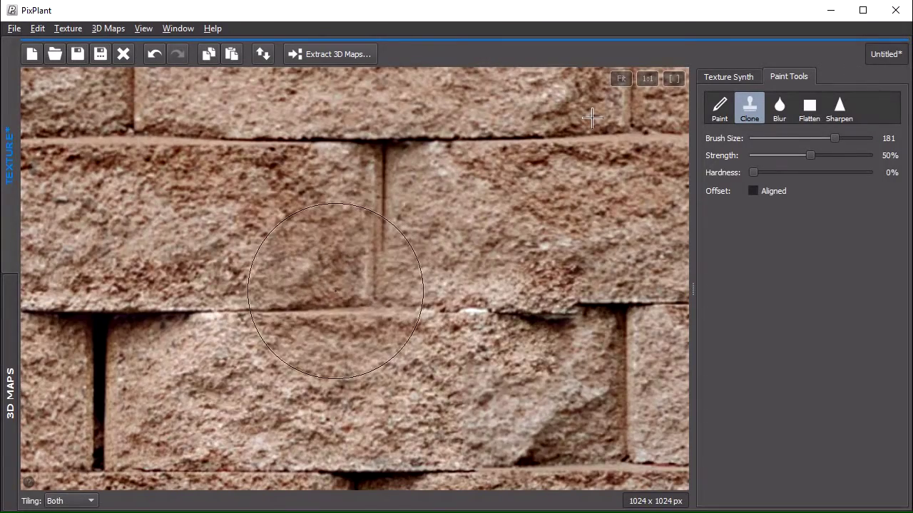
left_click(345, 288)
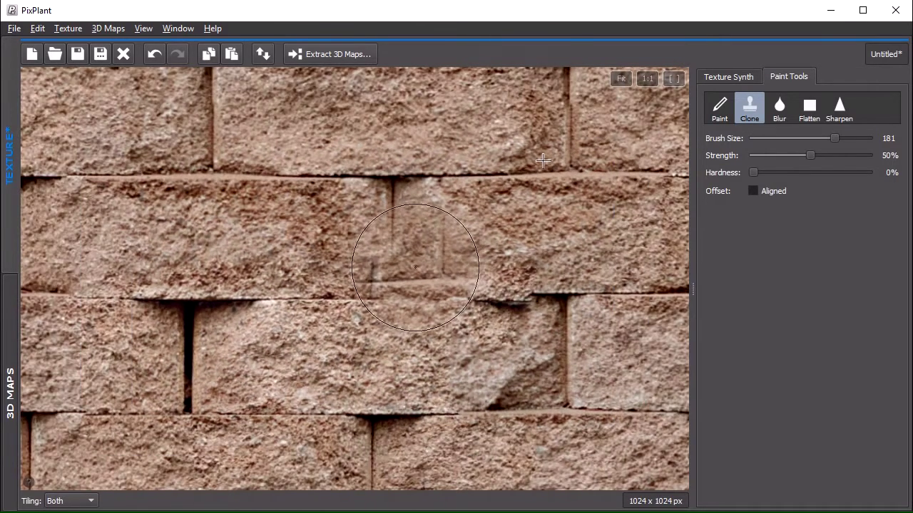
key("ctrl+z")
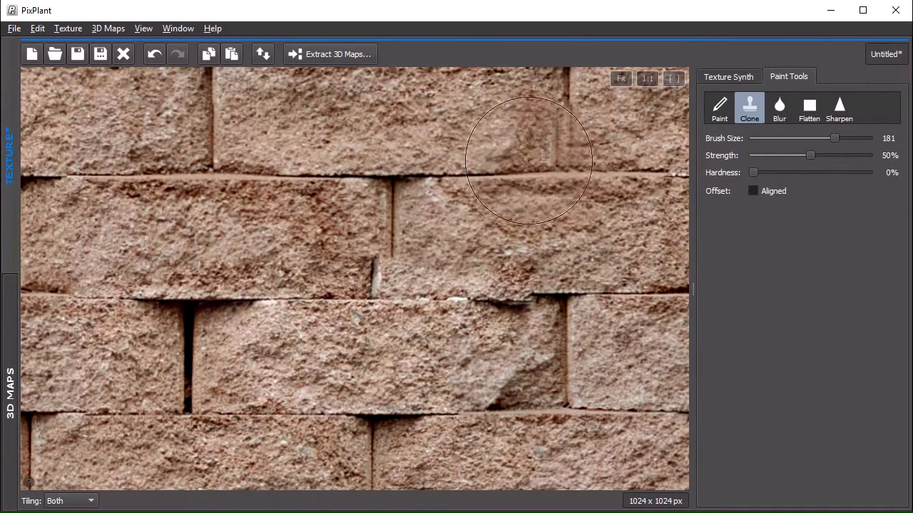
Step: Set the clone source at the foot of the vertical joint between the two bricks directly below the chipped brick
left_click(336, 366)
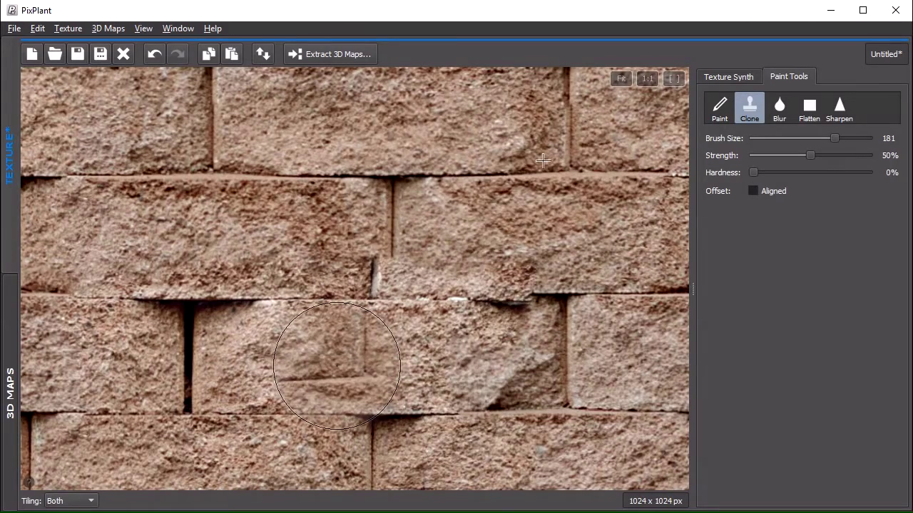
scroll(336, 366, "down", 3)
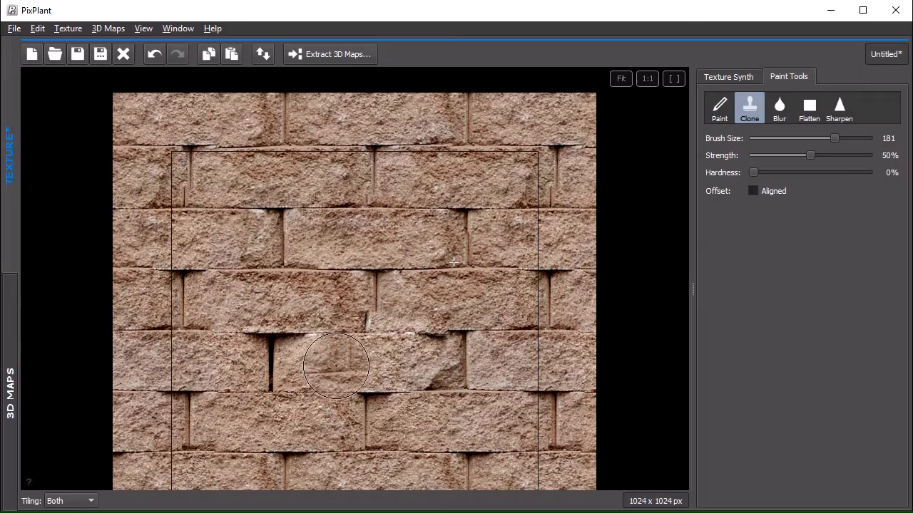
scroll(357, 347, "up", 2)
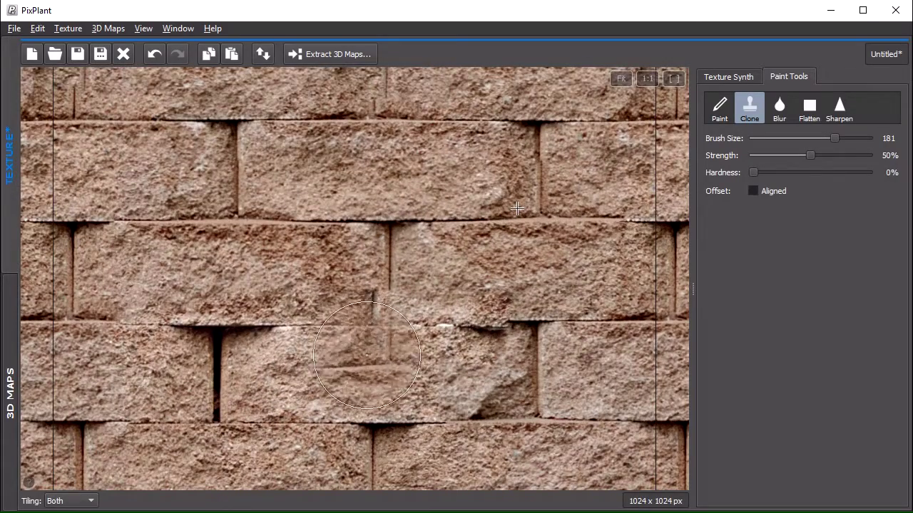
scroll(437, 362, "down", 2)
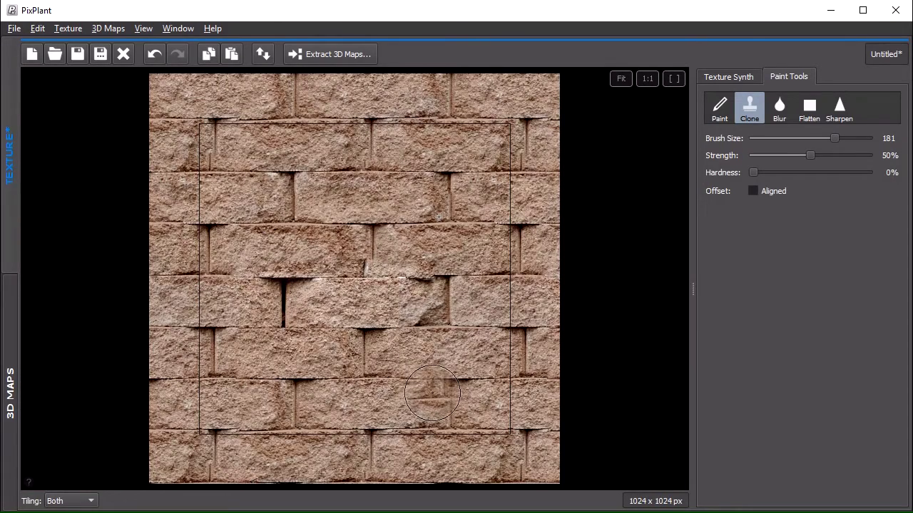
scroll(361, 396, "up", 2)
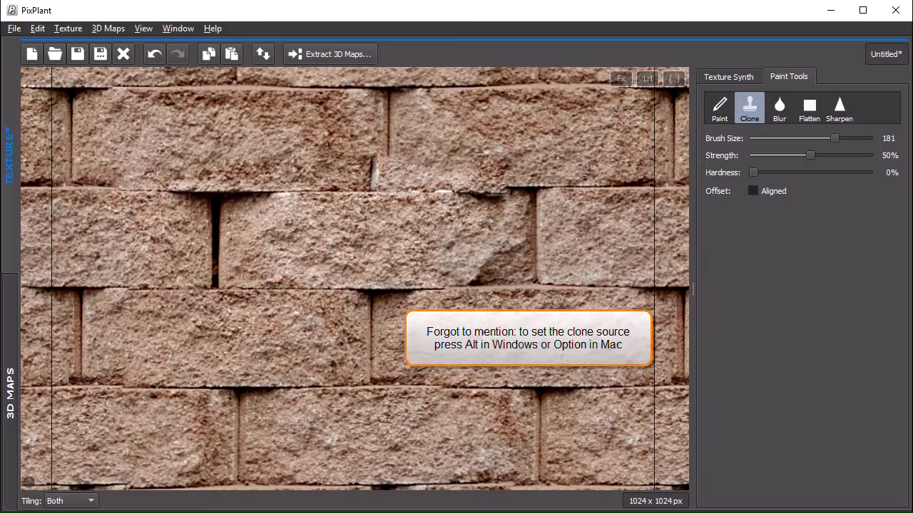
left_click(369, 385, "alt")
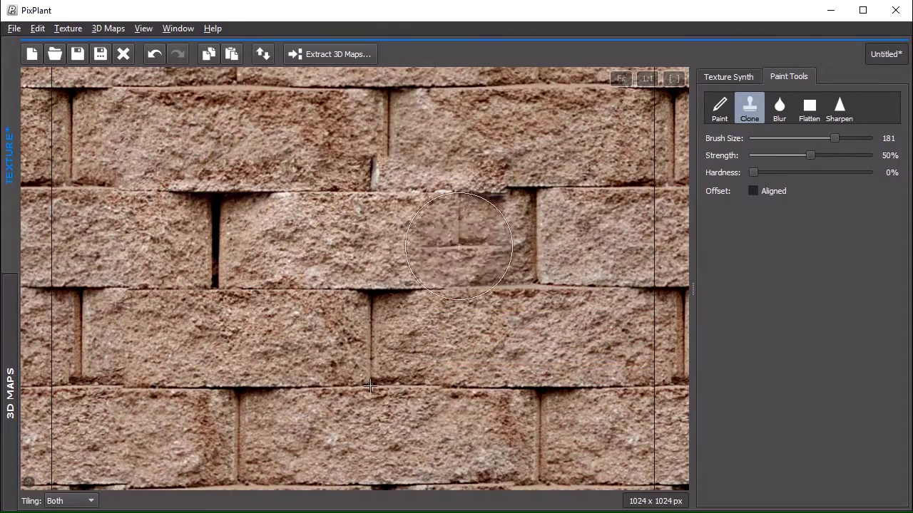
scroll(469, 282, "up", 2)
scroll(469, 282, "down", 3)
scroll(469, 281, "down", 1)
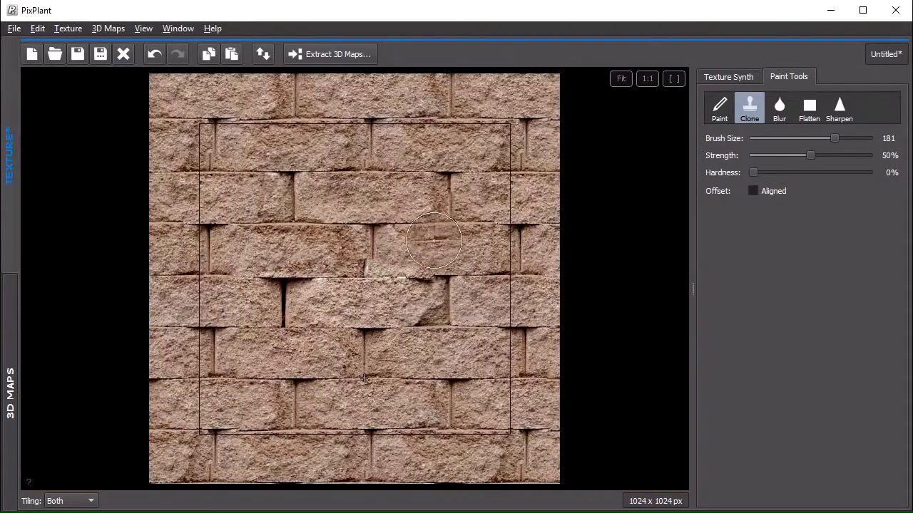
Step: Clone the sampled joint foot over the broken lower end of the vertical joint directly above the chipped brick
scroll(420, 257, "up", 3)
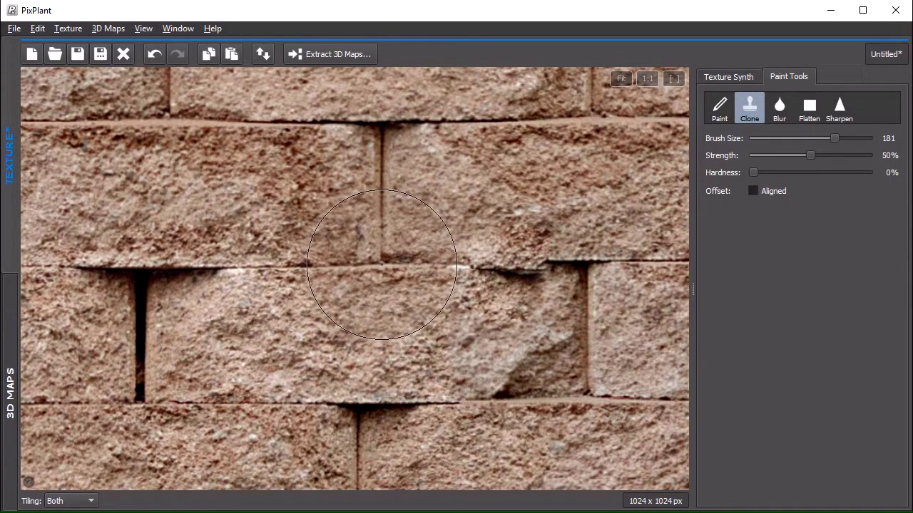
mouse_move(369, 268)
left_mouse_down()
mouse_move(416, 262)
mouse_move(331, 276)
mouse_move(366, 217)
mouse_move(409, 267)
mouse_move(298, 269)
mouse_move(339, 230)
mouse_move(378, 271)
left_mouse_up()
left_click(380, 262, "ctrl")
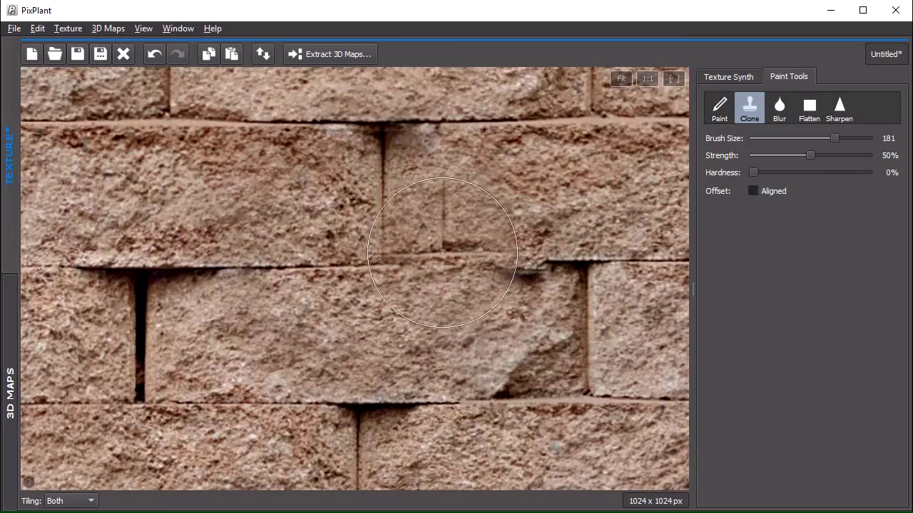
scroll(447, 253, "down", 3)
scroll(545, 321, "down", 1)
scroll(544, 321, "down", 1)
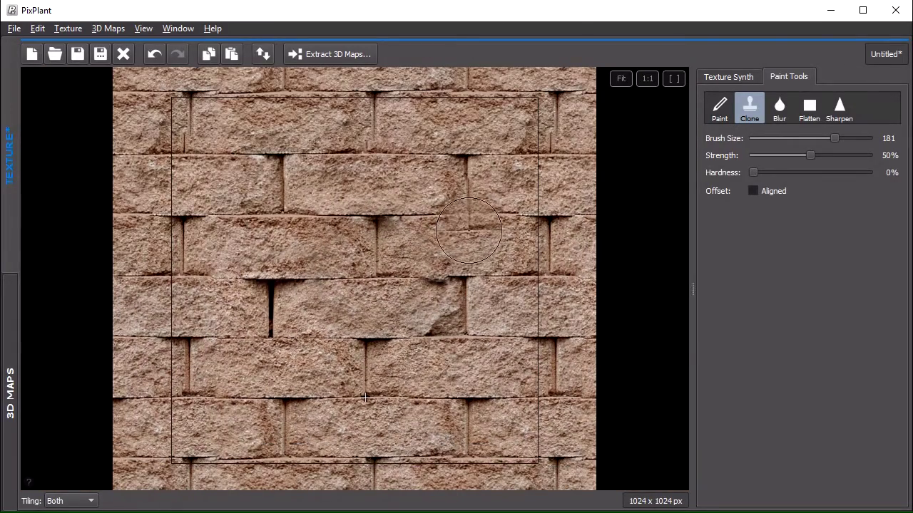
Step: Shift the tiling and clone the sampled joint foot over the lower end of the vertical joint one course higher
scroll(470, 230, "up", 2)
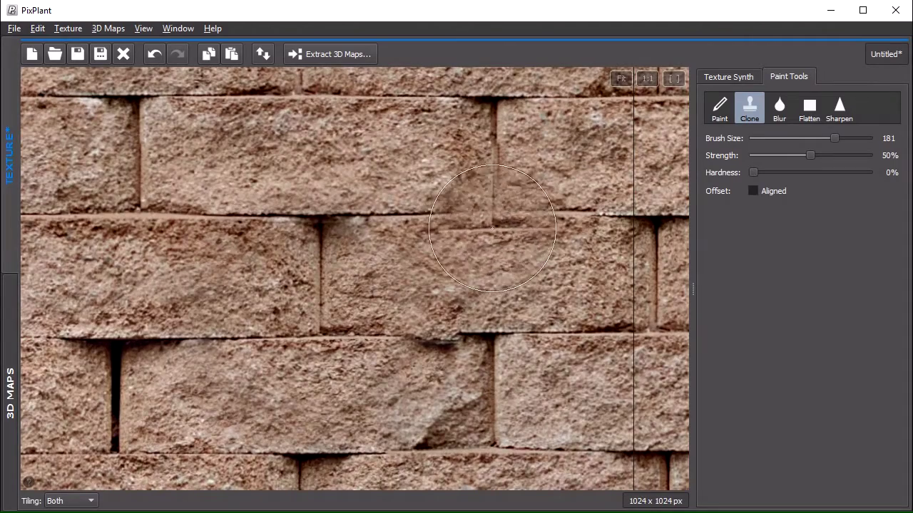
left_click_drag(487, 242, 375, 420)
left_click_drag(388, 335, 378, 389)
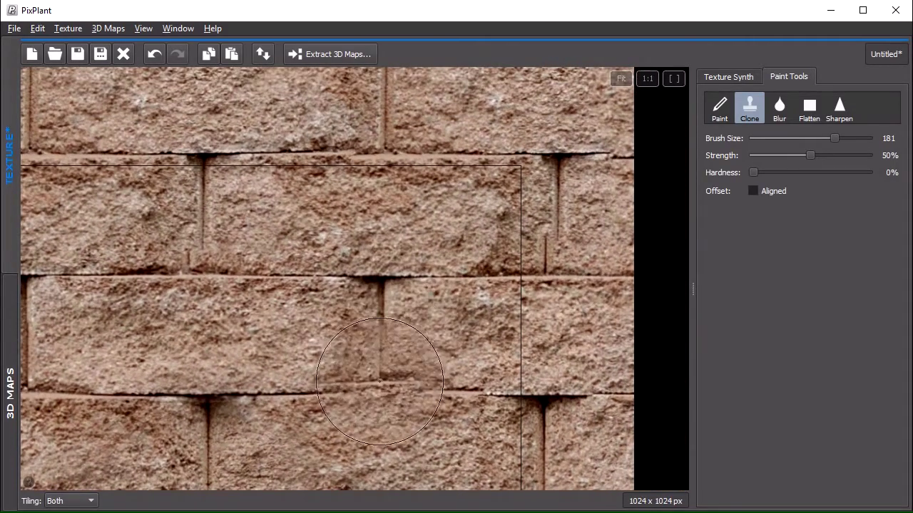
left_click_drag(276, 410, 432, 257)
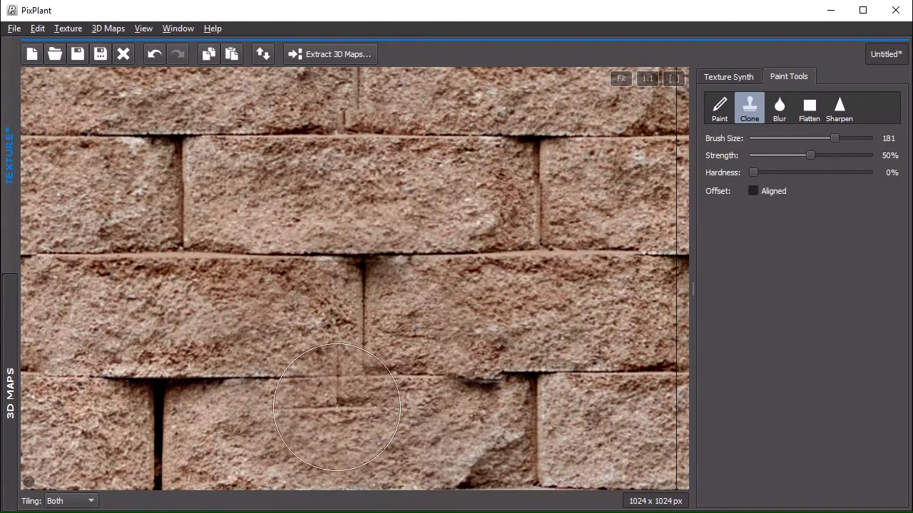
Step: Sample the top of the vertical joint above the chipped brick and clone it over the top of the joint one course higher
left_click(365, 252, "ctrl")
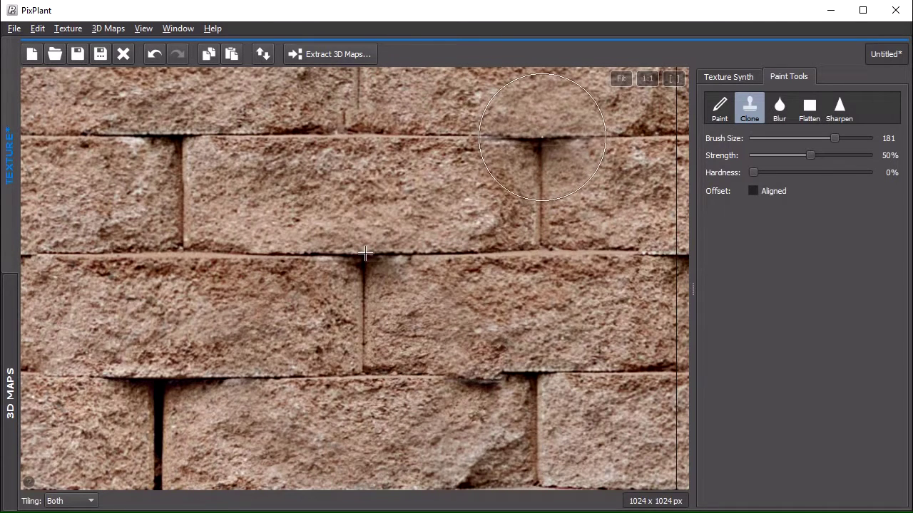
left_click(542, 135)
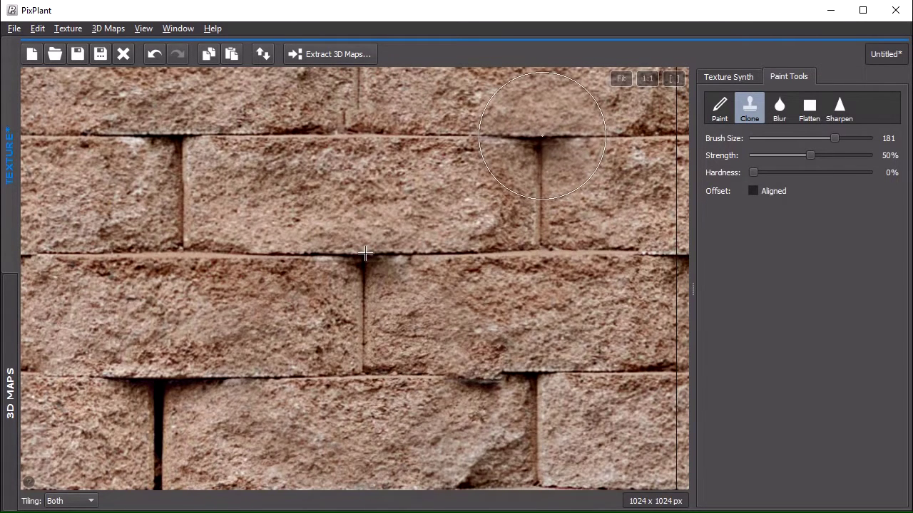
mouse_move(542, 136)
left_mouse_down()
mouse_move(541, 146)
mouse_move(544, 135)
mouse_move(510, 148)
mouse_move(516, 163)
mouse_move(503, 169)
left_mouse_up()
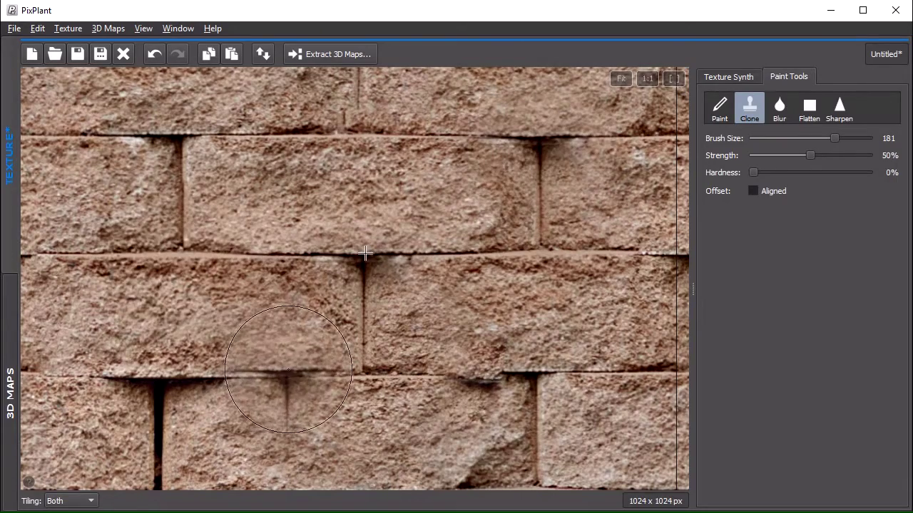
scroll(484, 393, "down", 4)
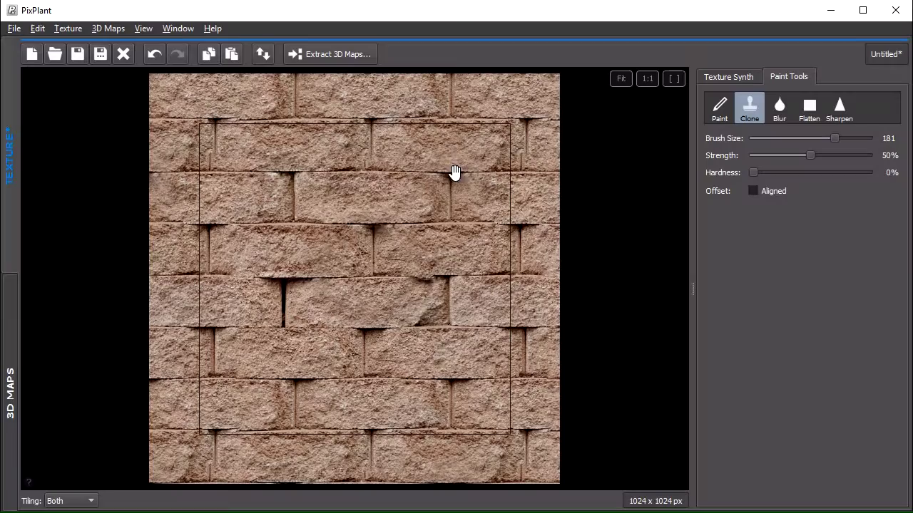
Step: Shift the tiling and clone a straight joint's foot over the misaligned vertical joint two courses above it
mouse_move(462, 284)
left_mouse_down()
mouse_move(363, 310)
mouse_move(322, 338)
left_mouse_up()
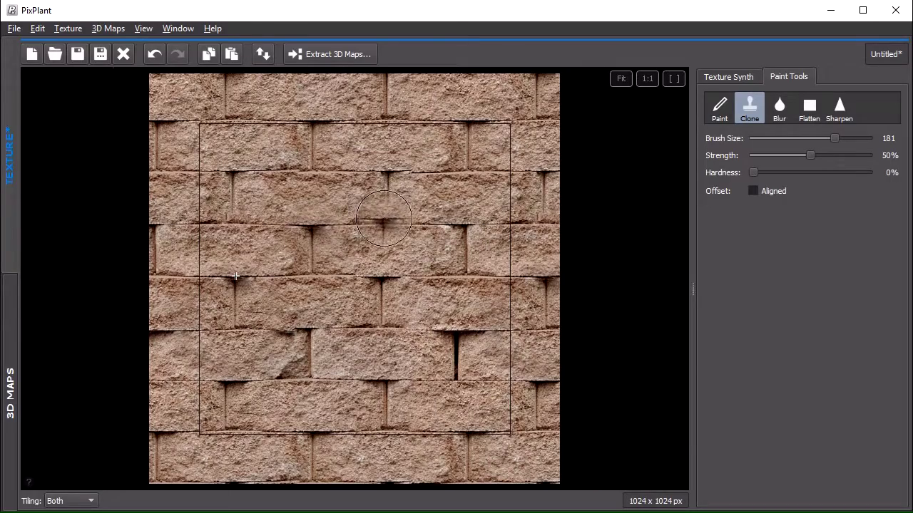
scroll(389, 212, "up", 2)
scroll(384, 218, "down", 1)
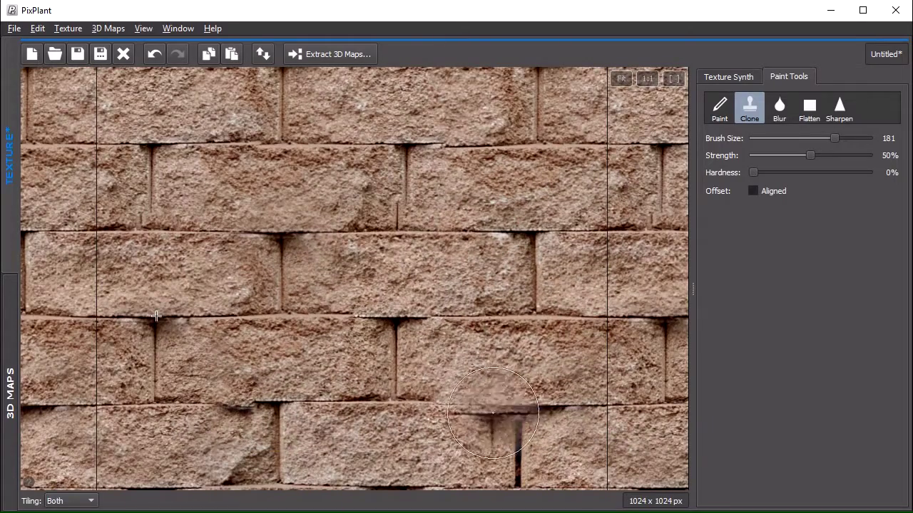
left_click(395, 399, "alt")
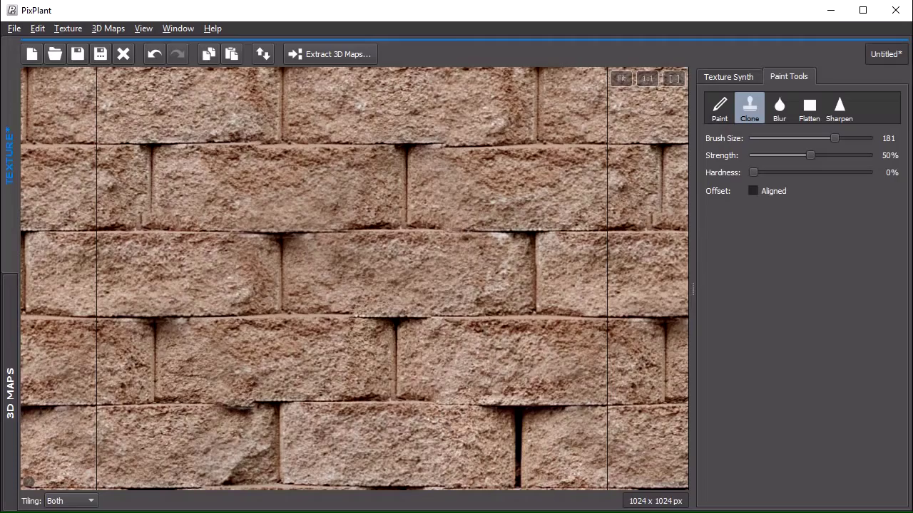
Step: Replace the texture synthesis seed image with brick6.jpg from the bricks folder
left_click(747, 78)
key("alt+Tab")
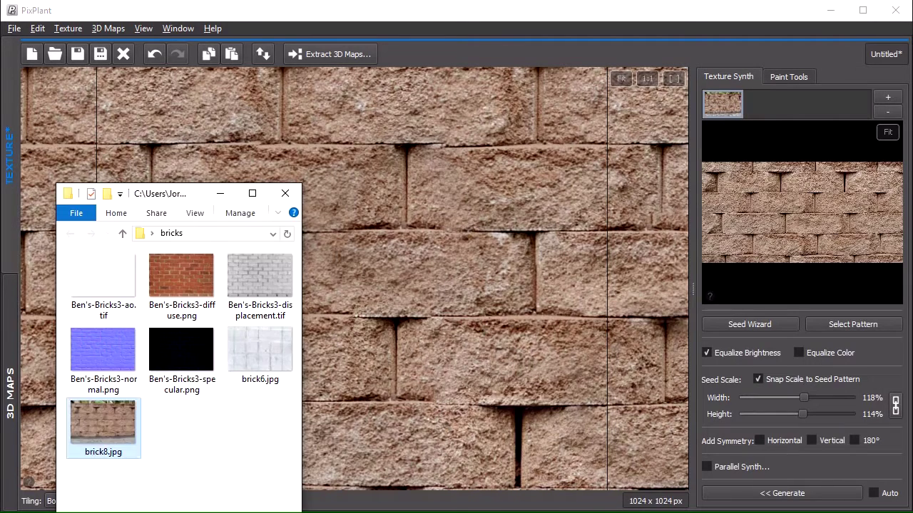
left_click_drag(259, 349, 801, 220)
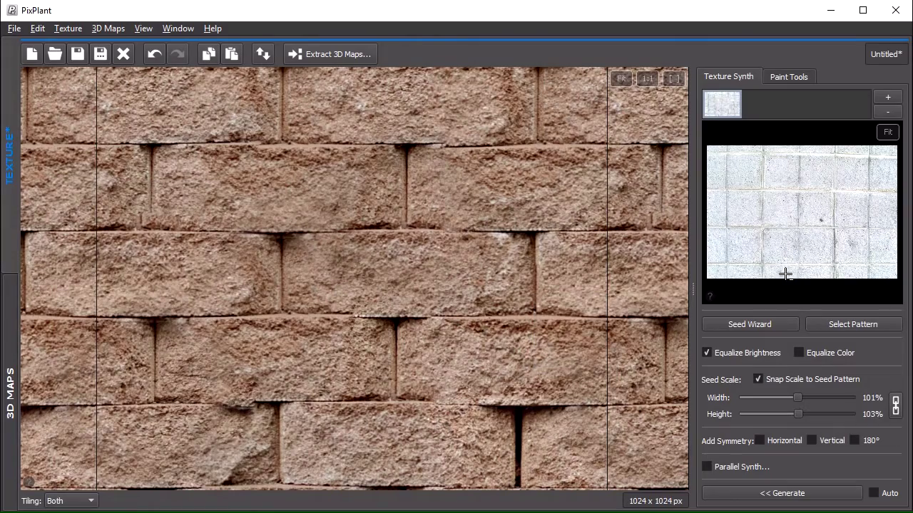
Step: Straighten the new seed in the Seed Wizard by moving its two right corners inward, and align the pattern grid with the block joints
left_click(623, 78)
left_click(761, 321)
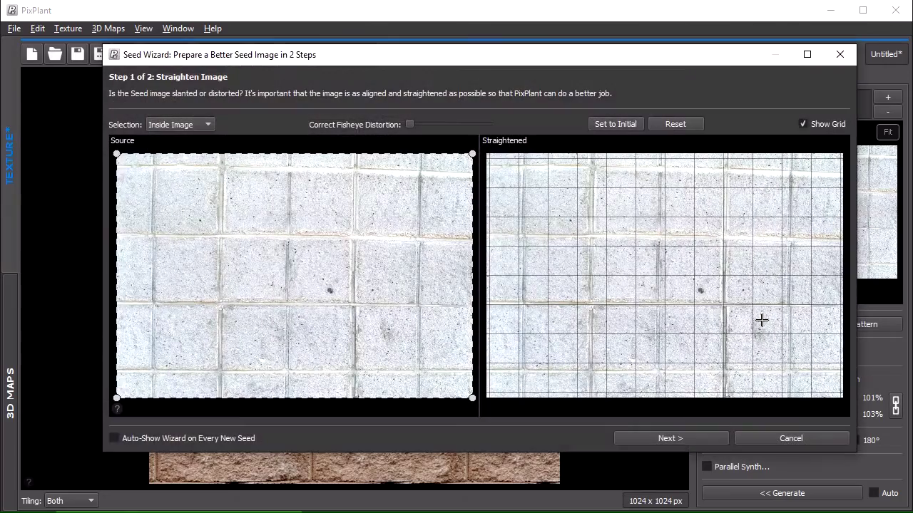
left_click_drag(471, 155, 472, 165)
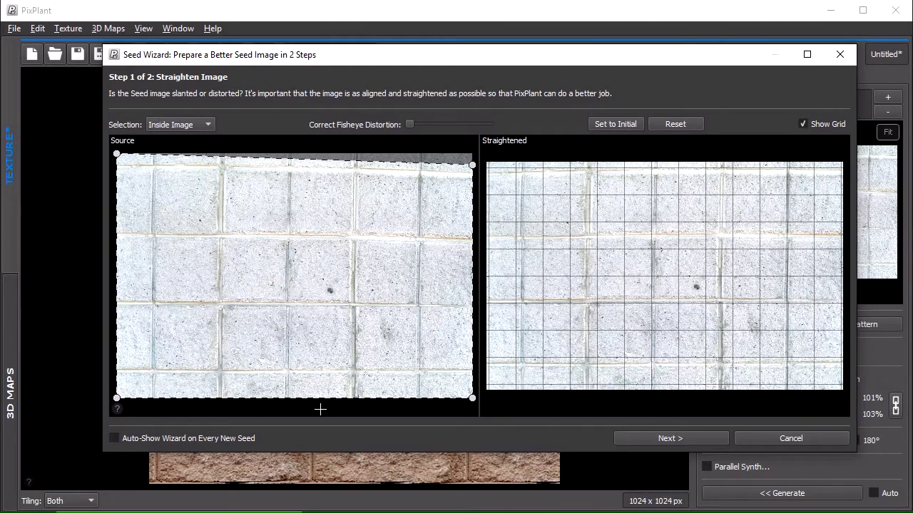
left_click_drag(472, 400, 477, 395)
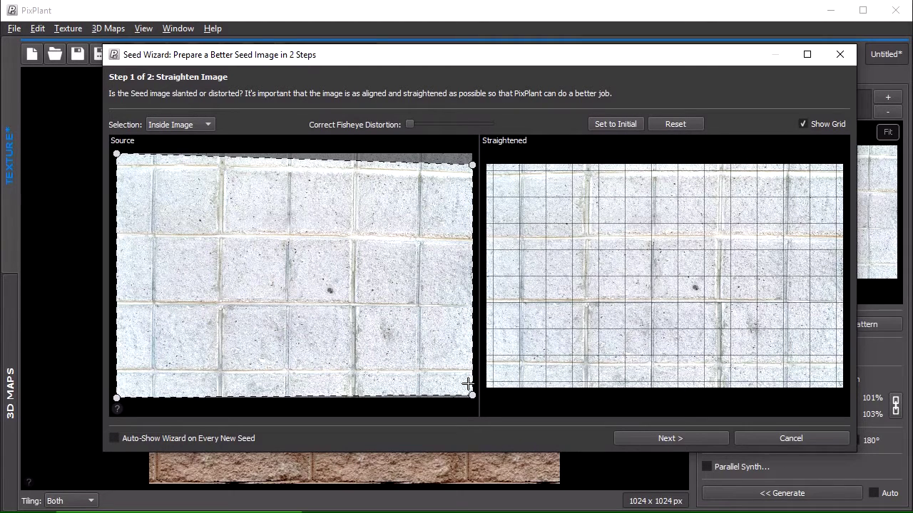
left_click(670, 436)
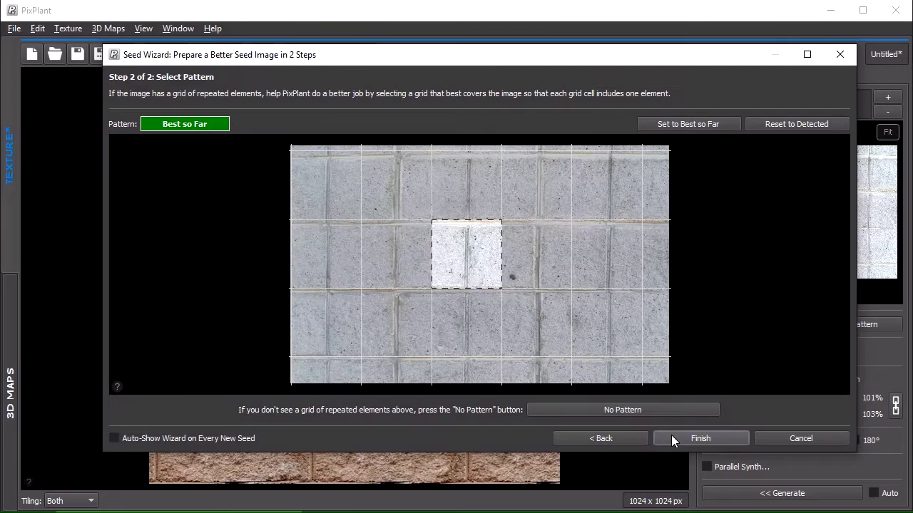
left_click_drag(477, 261, 442, 271)
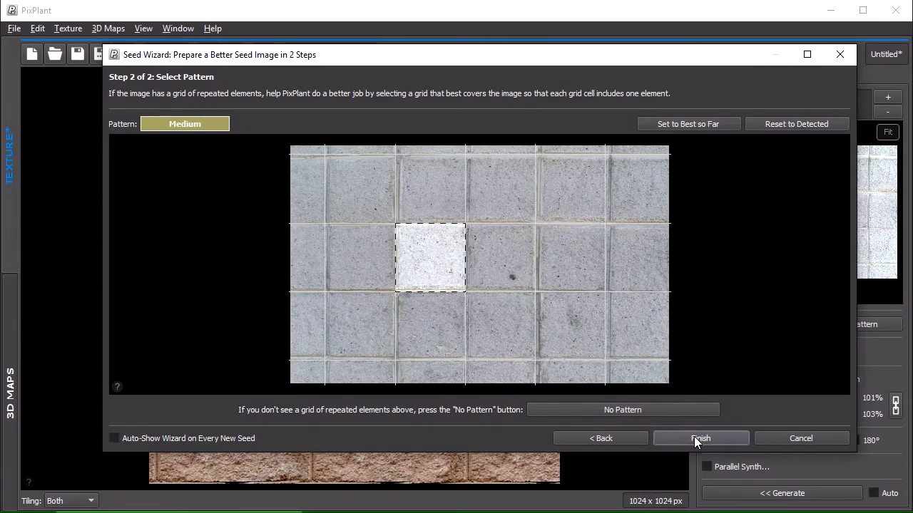
left_click(694, 437)
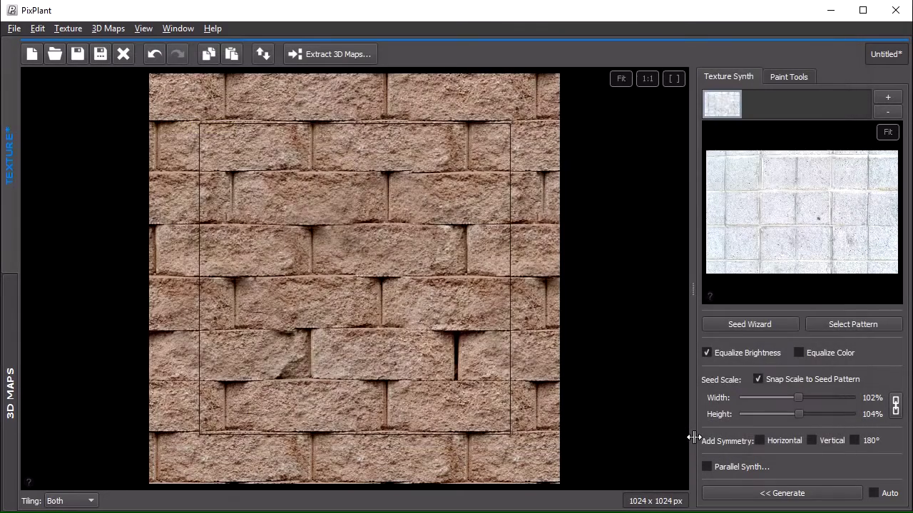
Step: Generate the texture from the block seed and shift its tiling so the block joints line up with the tile borders
left_click(820, 495)
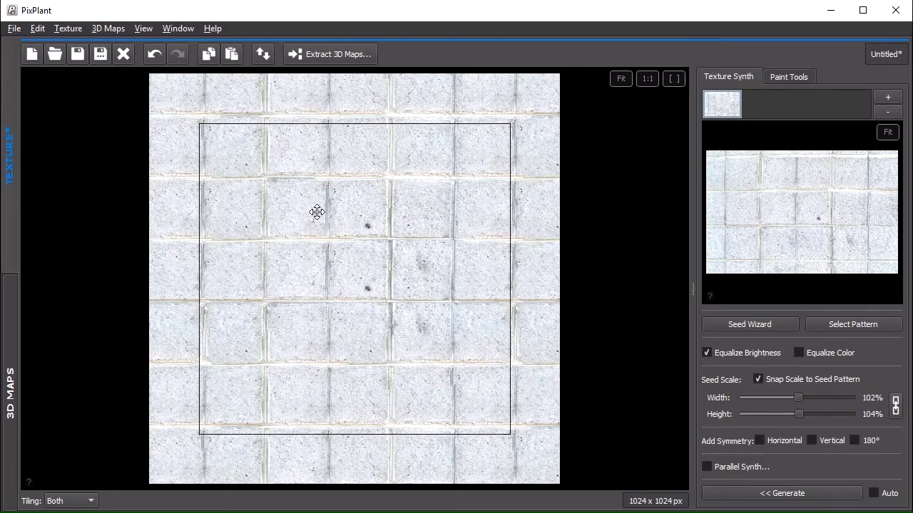
left_click_drag(316, 212, 336, 349)
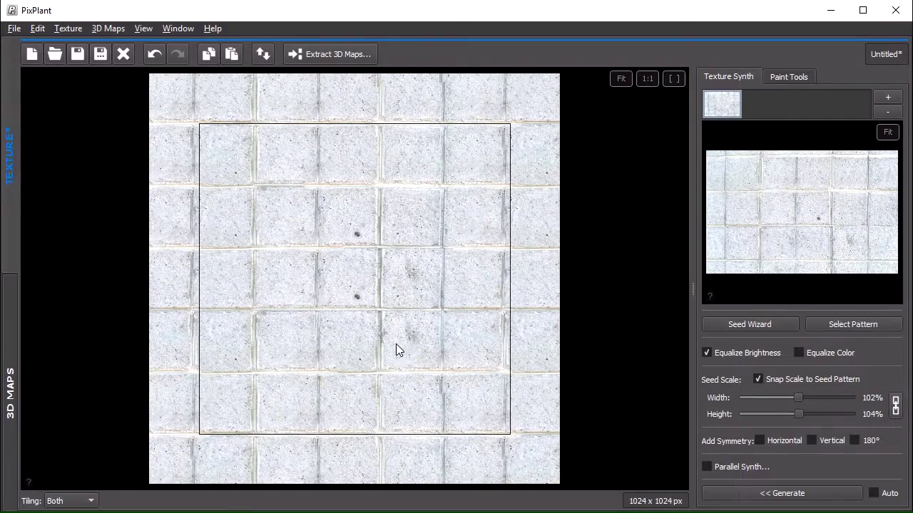
Step: With the Clone tool, sample the joint crossing below the stained block and clone it over the neighbouring crossing and the lower dark spot
left_click(788, 76)
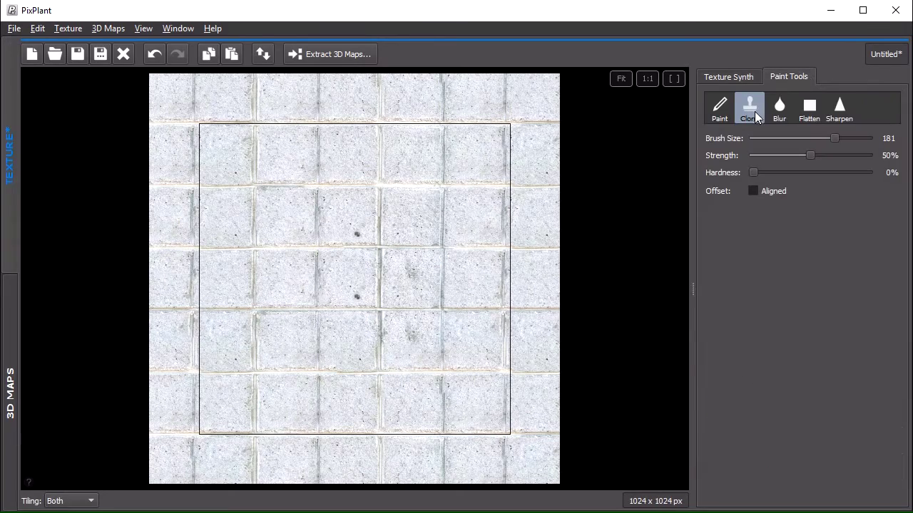
scroll(399, 335, "up", 2)
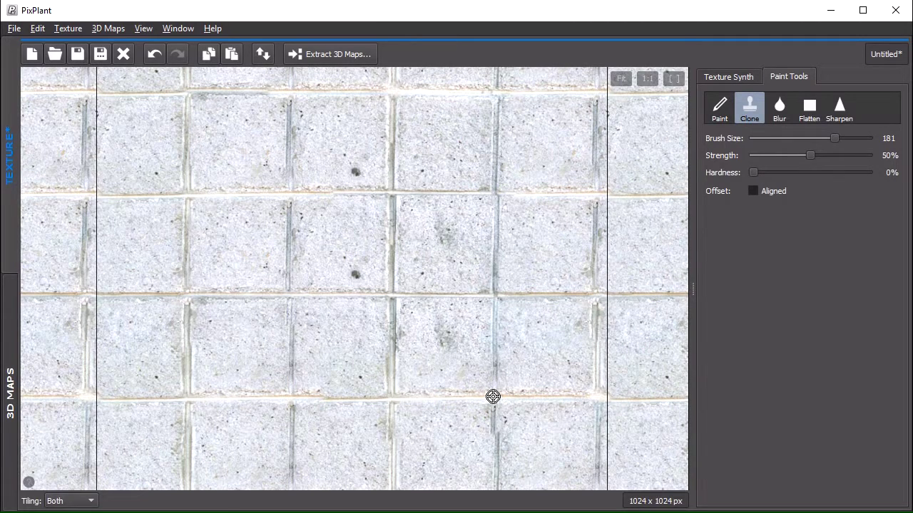
left_click(529, 451, "alt")
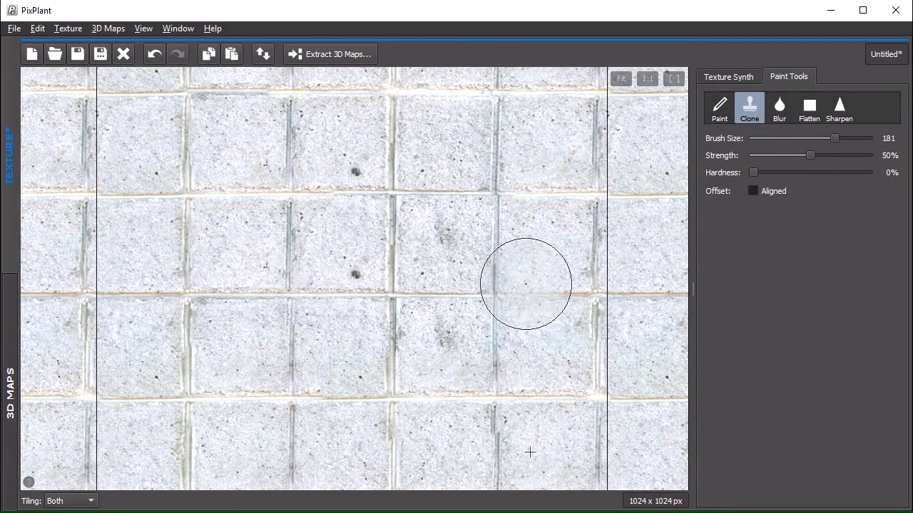
left_click(597, 351)
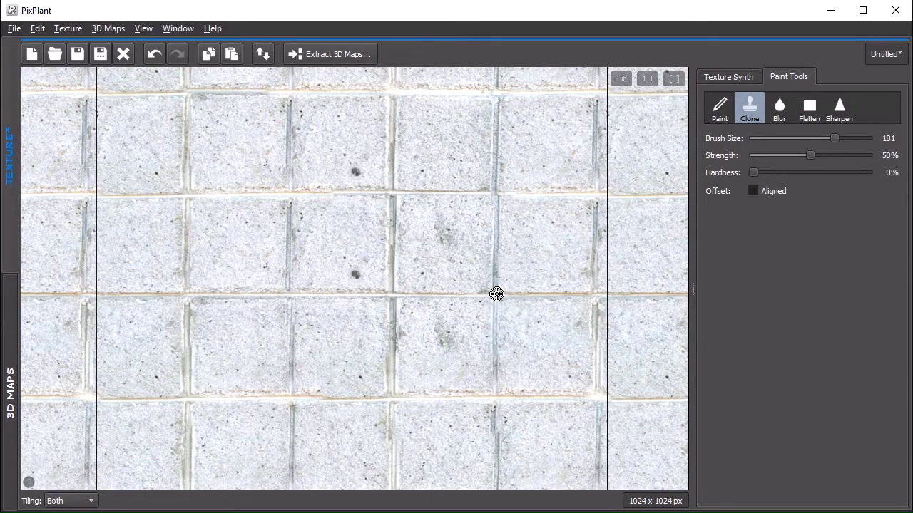
left_click(496, 294, "alt")
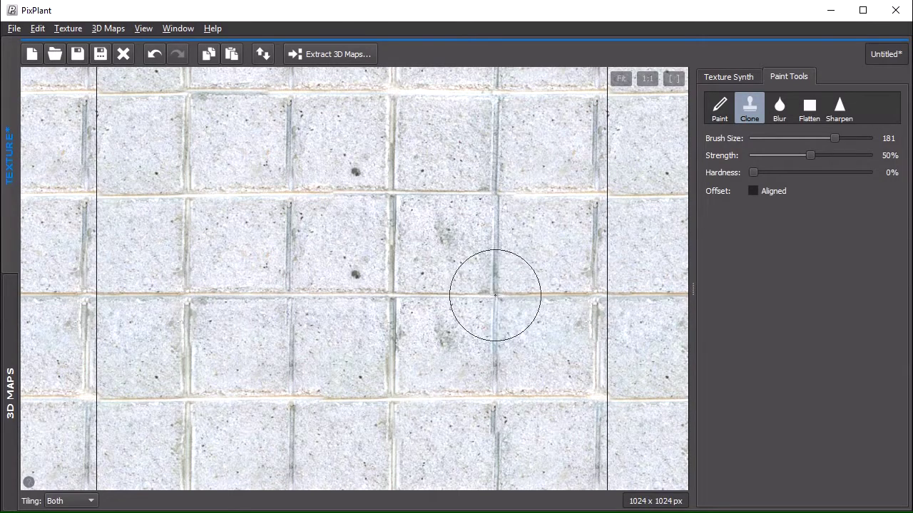
left_click(395, 294)
scroll(394, 295, "up", 3)
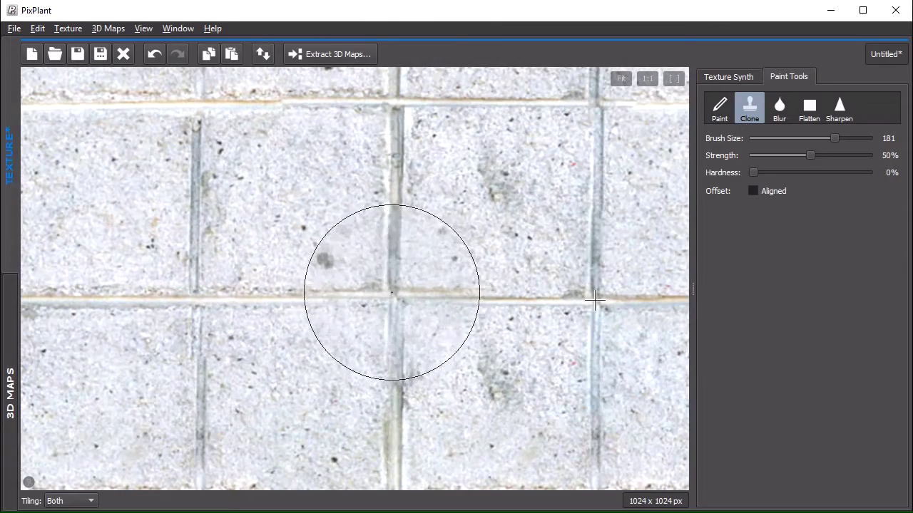
mouse_move(397, 298)
left_mouse_down()
mouse_move(349, 277)
mouse_move(360, 267)
mouse_move(376, 275)
mouse_move(375, 297)
mouse_move(358, 311)
mouse_move(358, 283)
left_mouse_up()
key("ctrl+z")
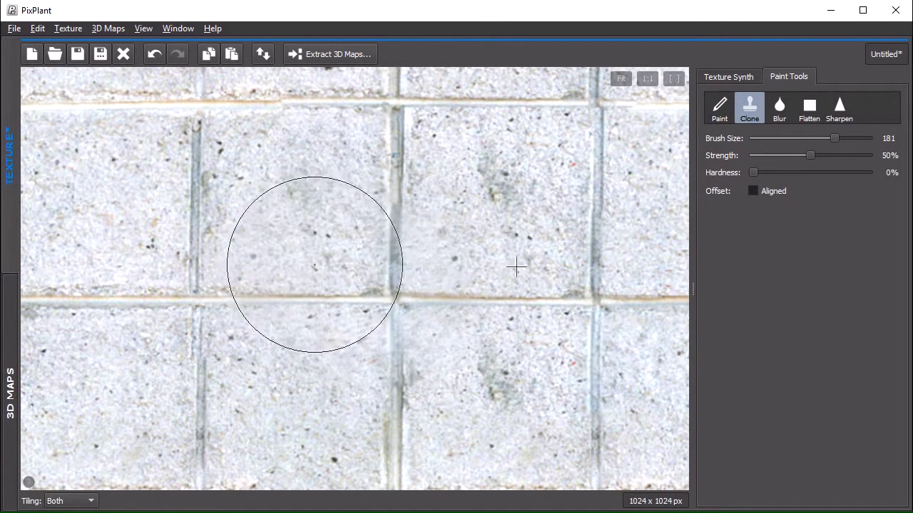
Step: Sample a clean joint crossing in the second block column and clone it over the remaining dark spot and its adjacent crossing
scroll(531, 300, "down", 2)
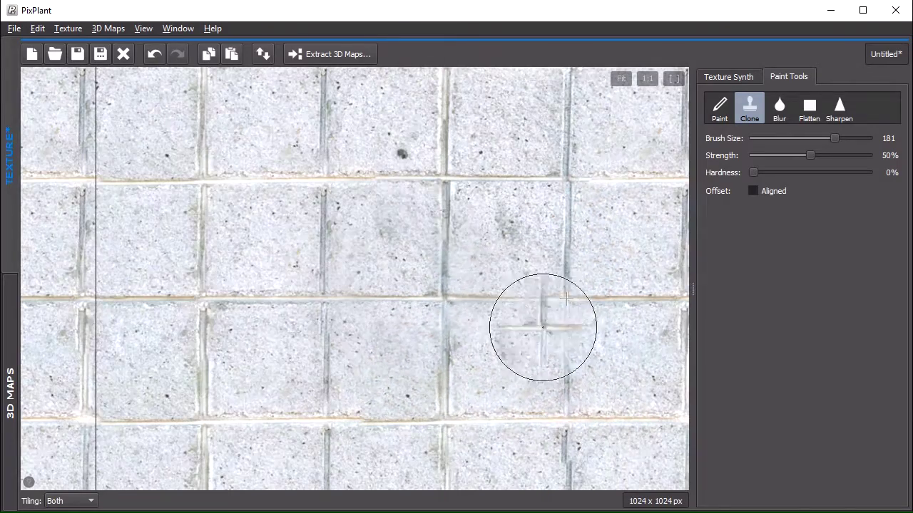
scroll(565, 357, "down", 1)
scroll(468, 206, "up", 1)
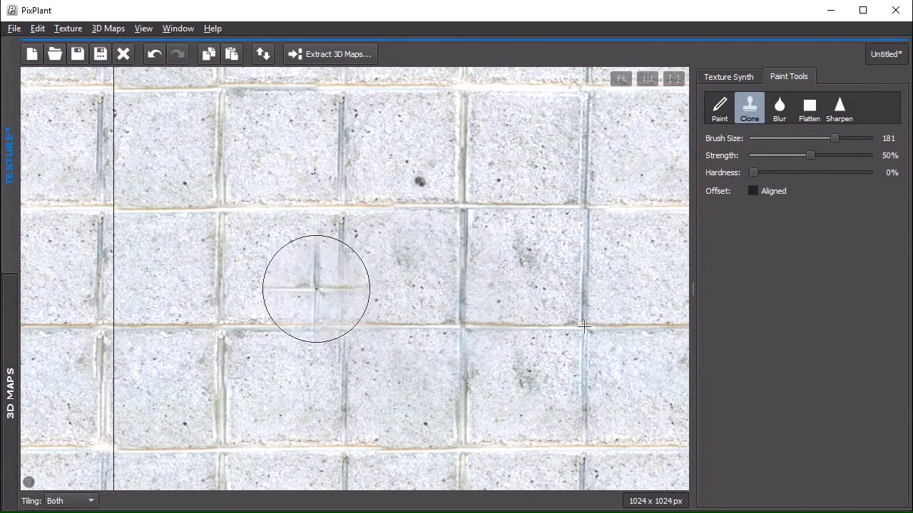
left_click(220, 328, "ctrl")
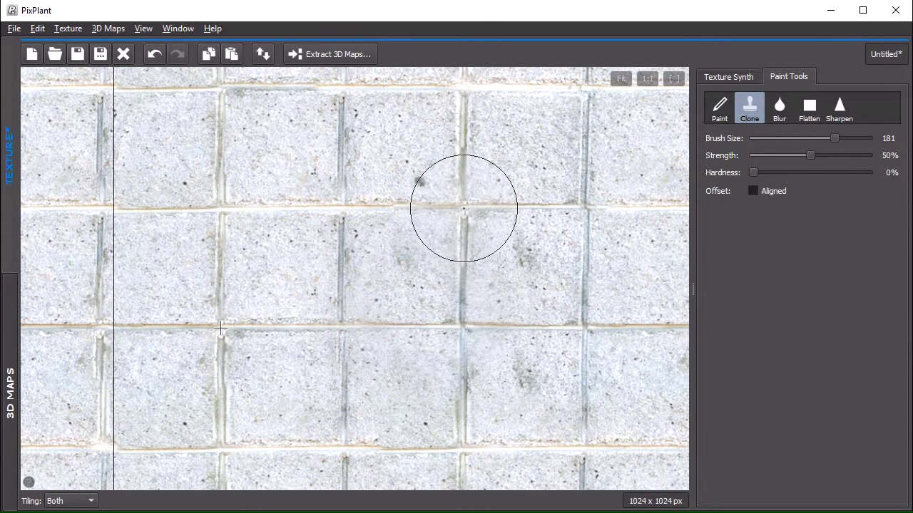
mouse_move(464, 208)
left_mouse_down()
mouse_move(423, 208)
mouse_move(445, 204)
mouse_move(434, 195)
mouse_move(449, 207)
mouse_move(439, 221)
mouse_move(424, 187)
mouse_move(459, 195)
mouse_move(440, 206)
mouse_move(442, 187)
mouse_move(449, 191)
mouse_move(440, 229)
mouse_move(424, 206)
left_mouse_up()
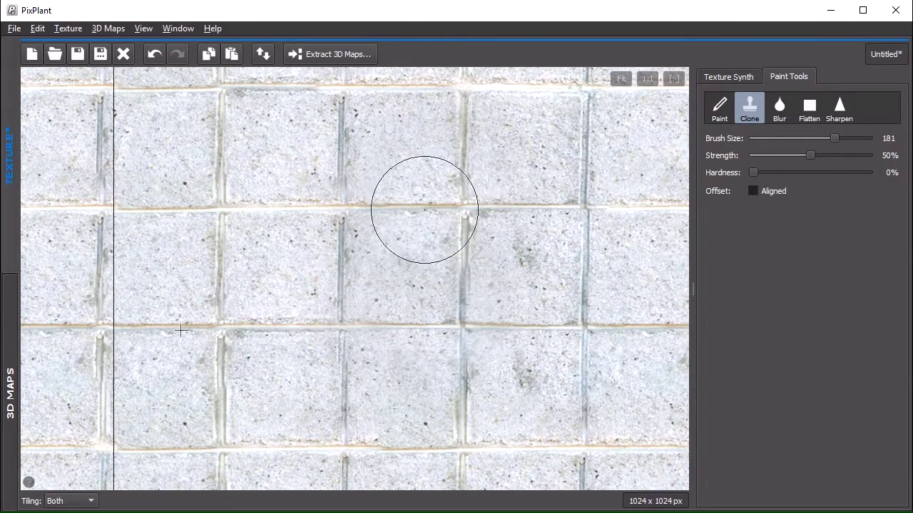
left_click(457, 240)
scroll(601, 377, "down", 2)
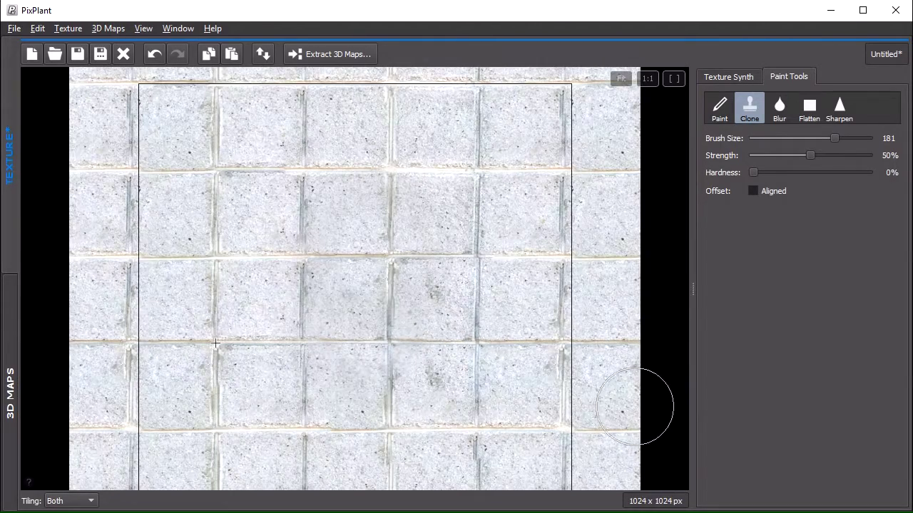
Step: Sample a clean joint crossing in the block row below the dark spots and clone it over the misaligned vertical joint in that row
scroll(542, 400, "up", 1)
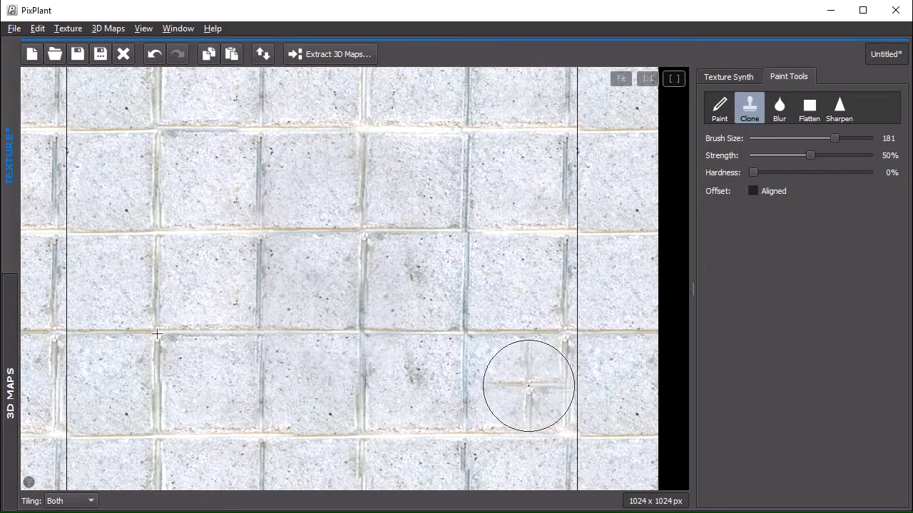
left_click_drag(523, 408, 409, 214)
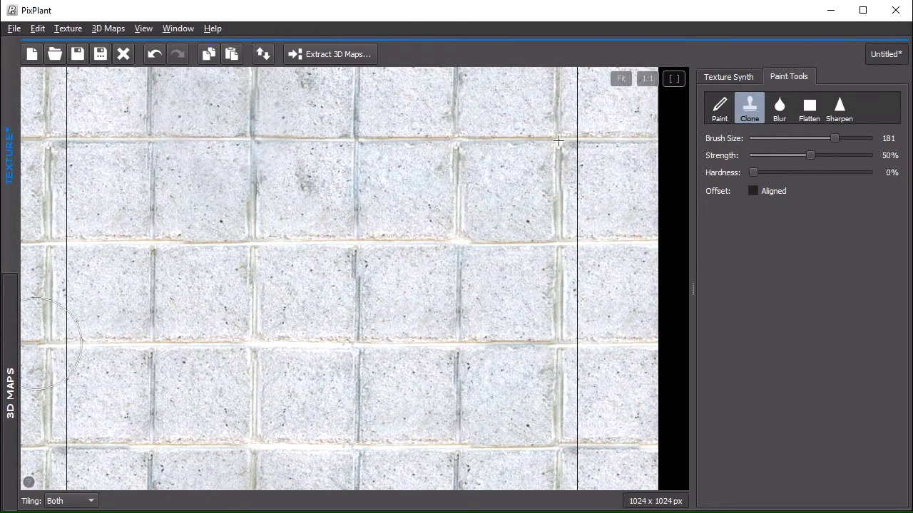
left_click(153, 245, "alt")
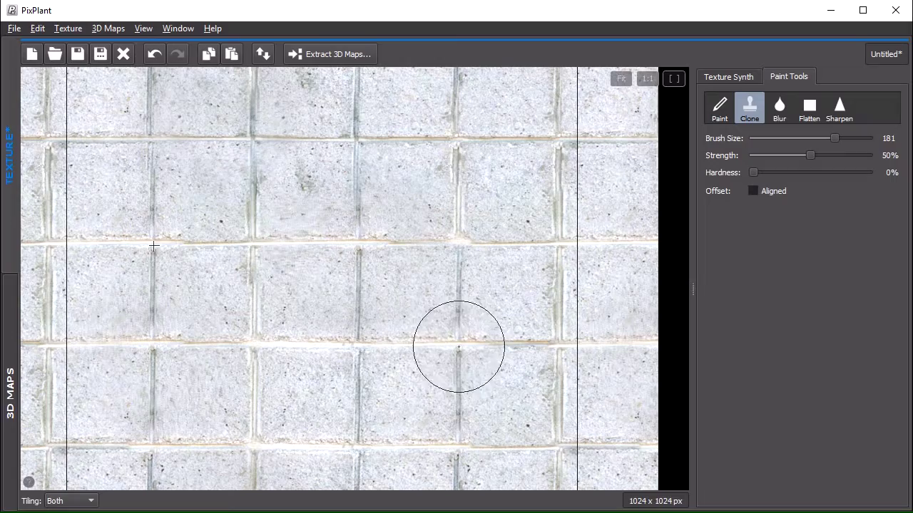
scroll(392, 276, "down", 2)
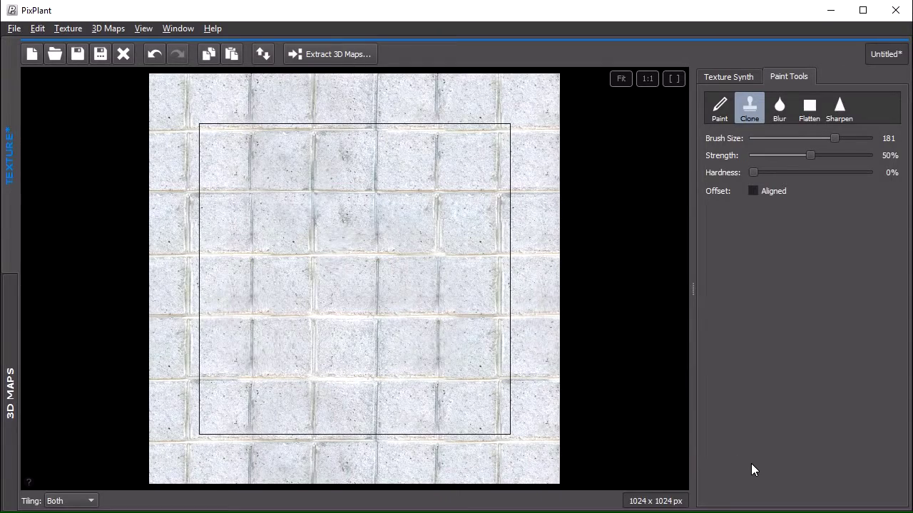
Step: Sample the crossing at the first inner vertical joint, between the two dark-spotted block rows, and clone it along the bright horizontal joints below
scroll(321, 249, "up", 2)
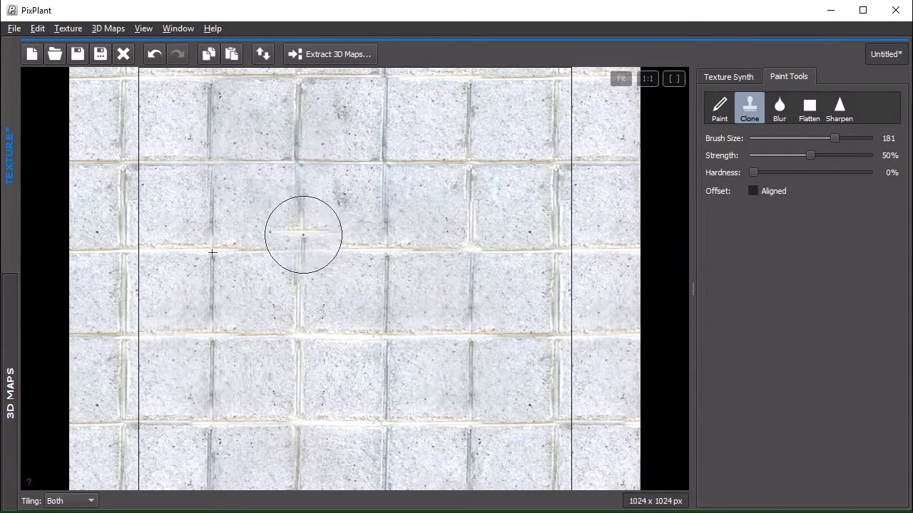
left_click(211, 161, "alt")
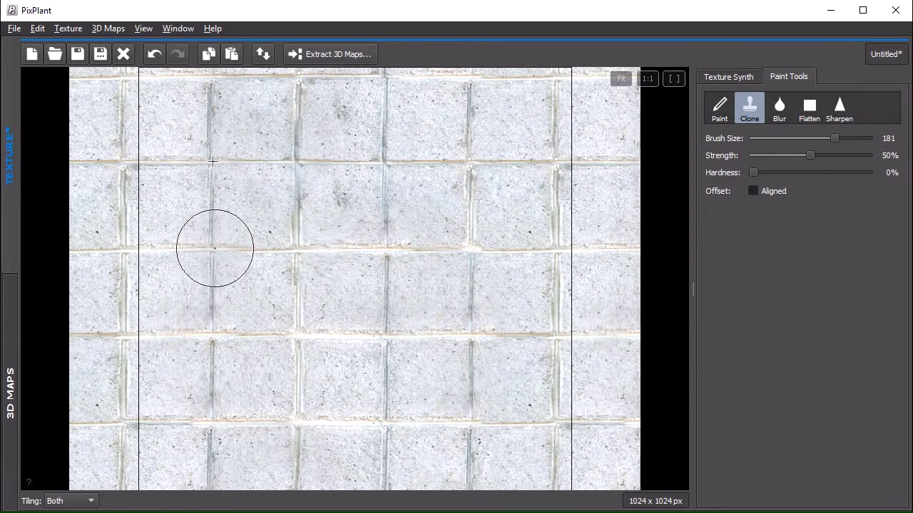
mouse_move(215, 249)
left_mouse_down()
mouse_move(291, 260)
mouse_move(467, 260)
left_mouse_up()
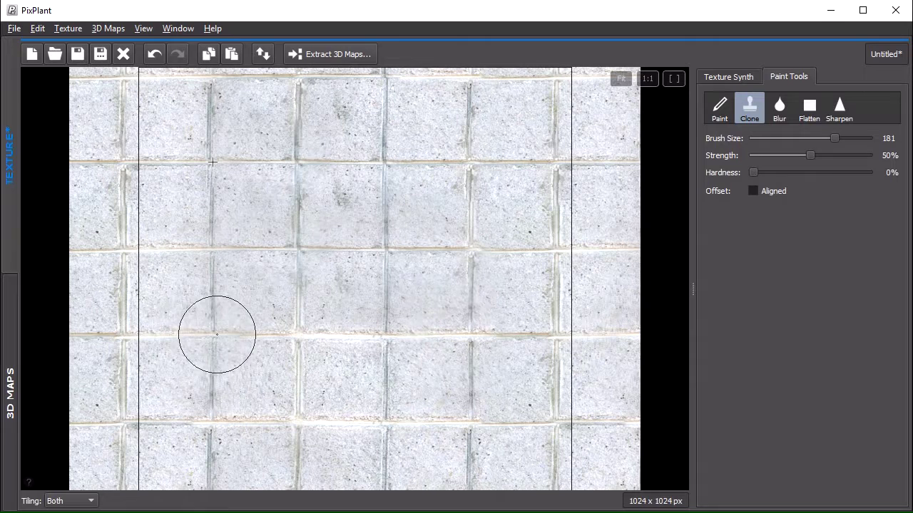
mouse_move(216, 339)
left_mouse_down()
mouse_move(347, 332)
mouse_move(499, 340)
left_mouse_up()
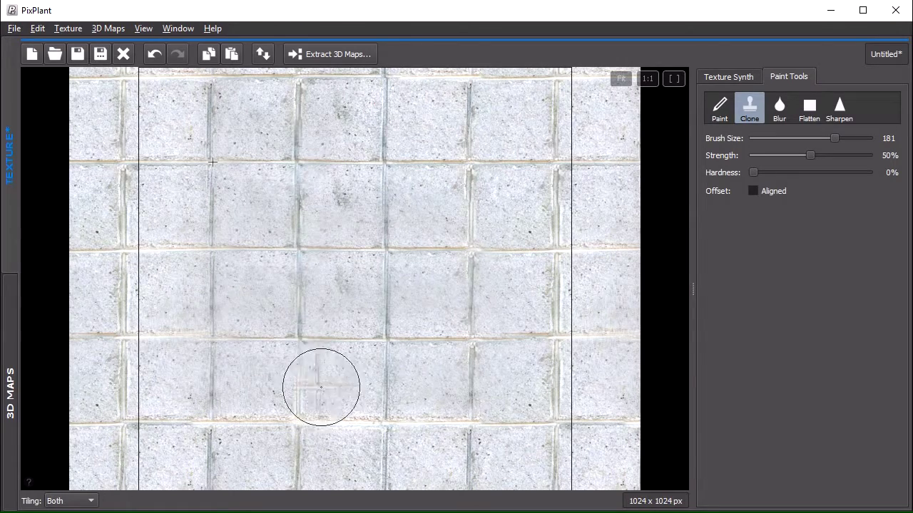
left_click(621, 79)
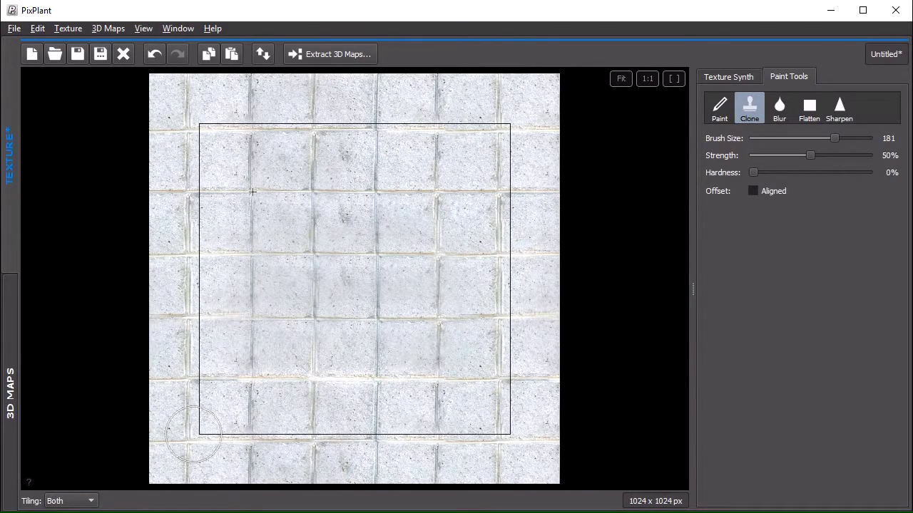
scroll(221, 400, "up", 3)
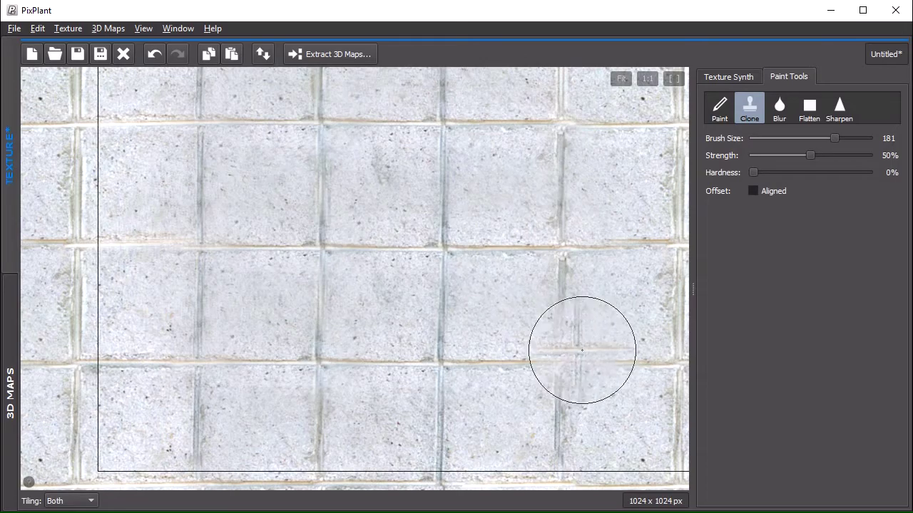
left_click(626, 82)
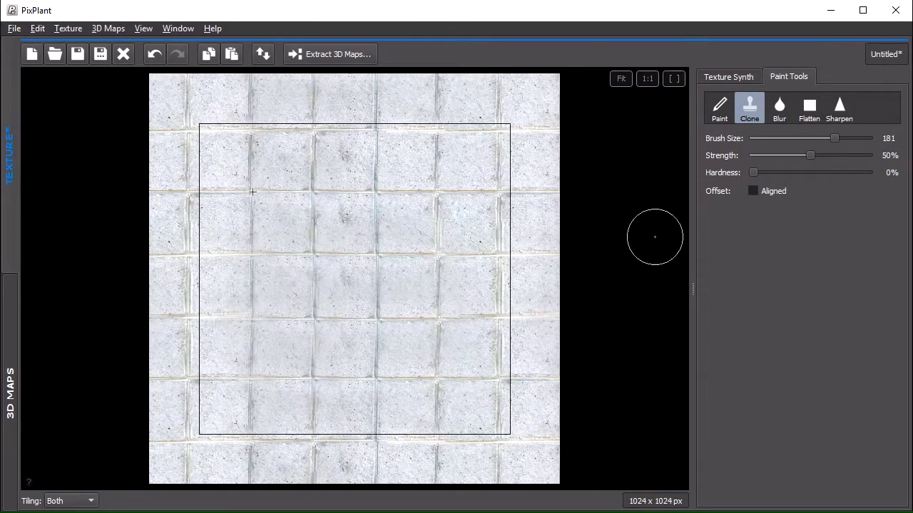